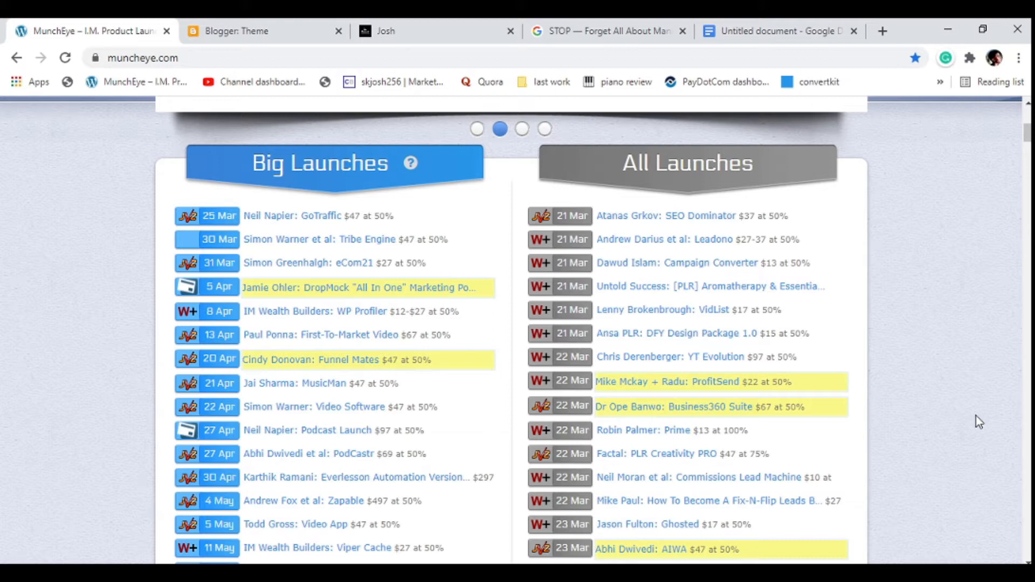
# Switch to the Google Docs checklist and review the Blogger must-do, theme and SEO tasks.
pyautogui.press('XF86AudioLowerVolume')
pyautogui.click(290, 34)
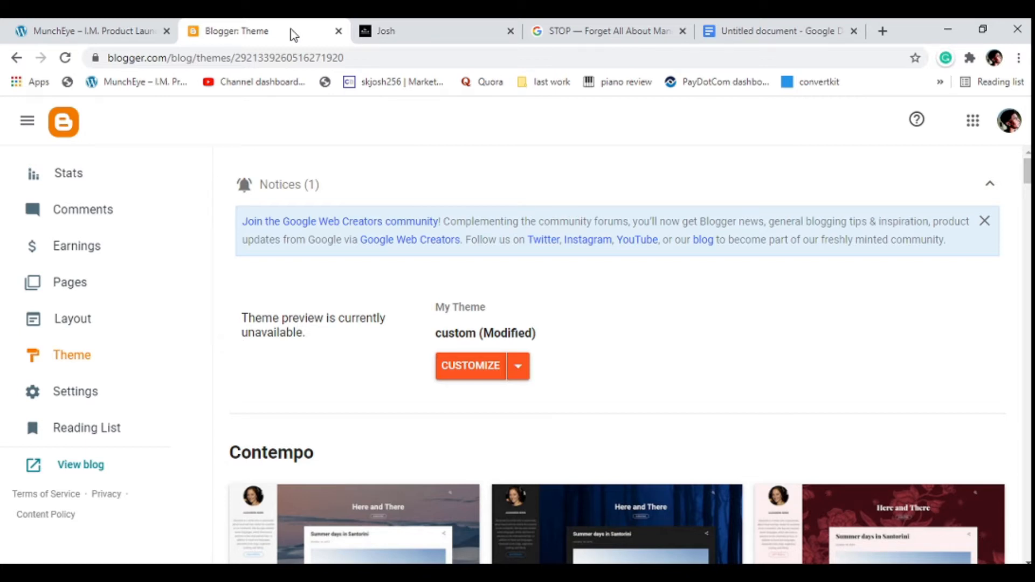
pyautogui.click(714, 25)
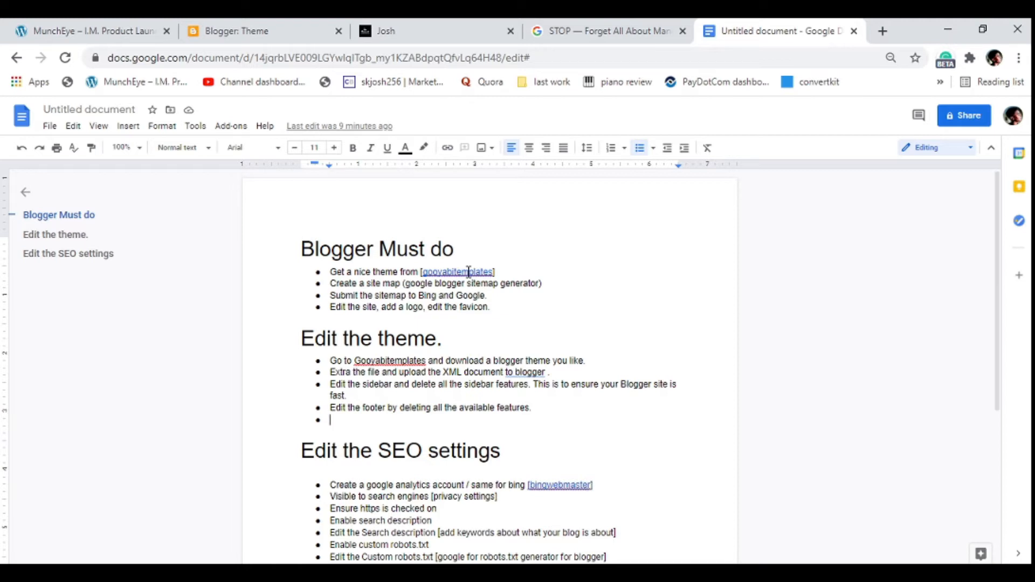
# Switch to Blogger's theme page, bring up the Restore dialog for uploading a theme file, and dismiss it without uploading.
pyautogui.click(262, 31)
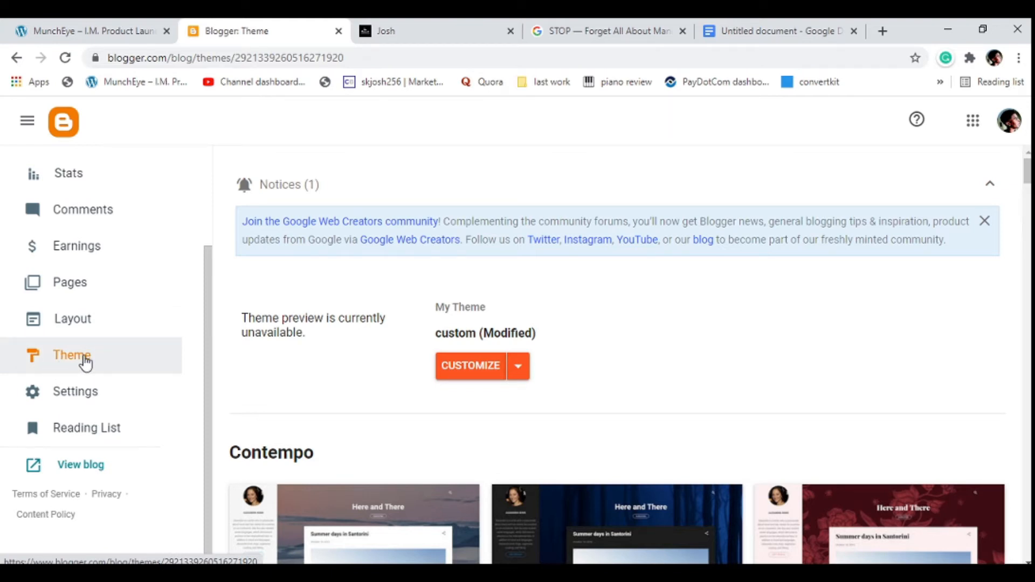
pyautogui.click(518, 375)
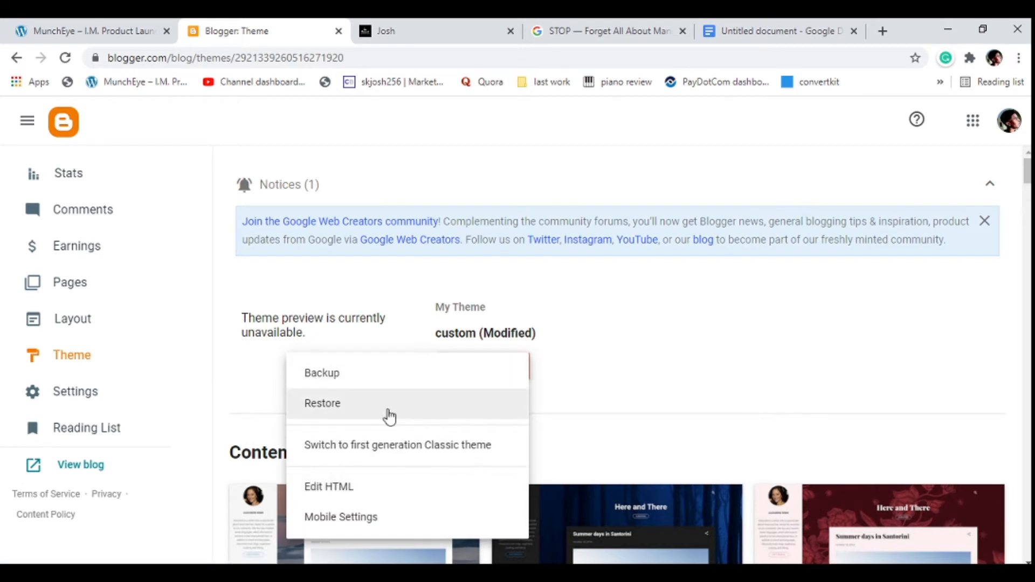
pyautogui.click(351, 416)
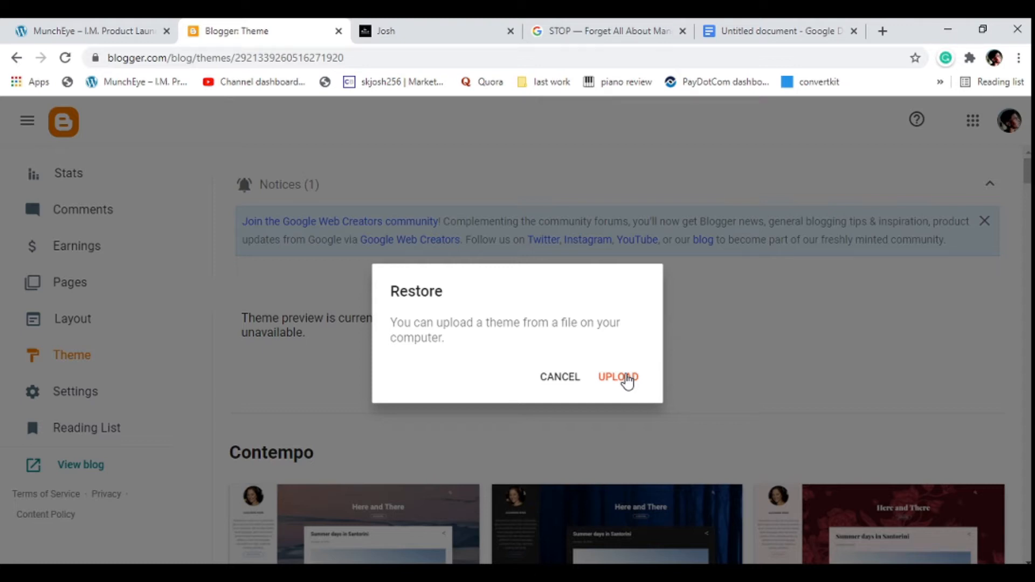
pyautogui.click(495, 126)
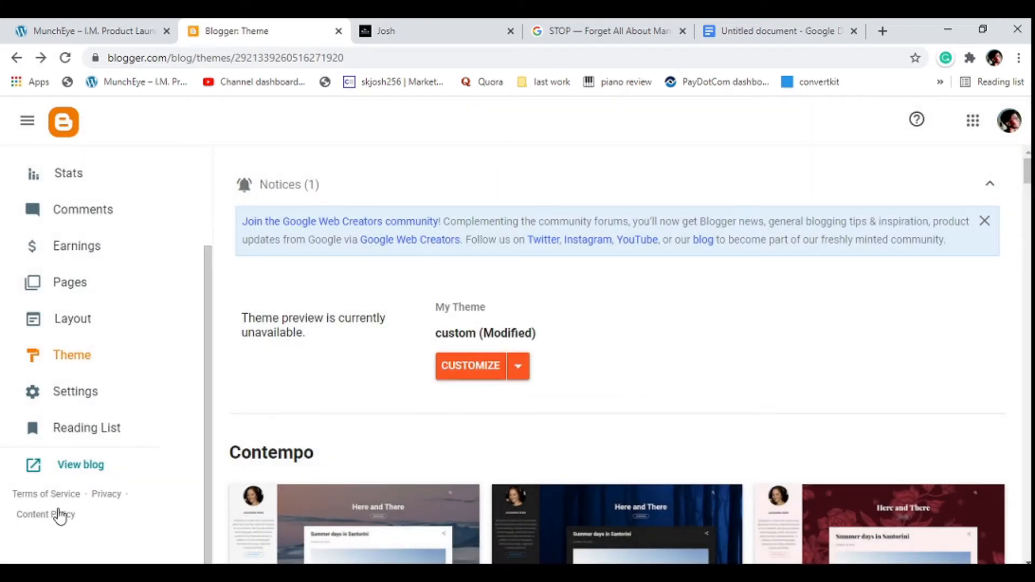
# Open the live blog in a new tab and look over its homepage posts and sidebar.
pyautogui.rightClick(80, 465)
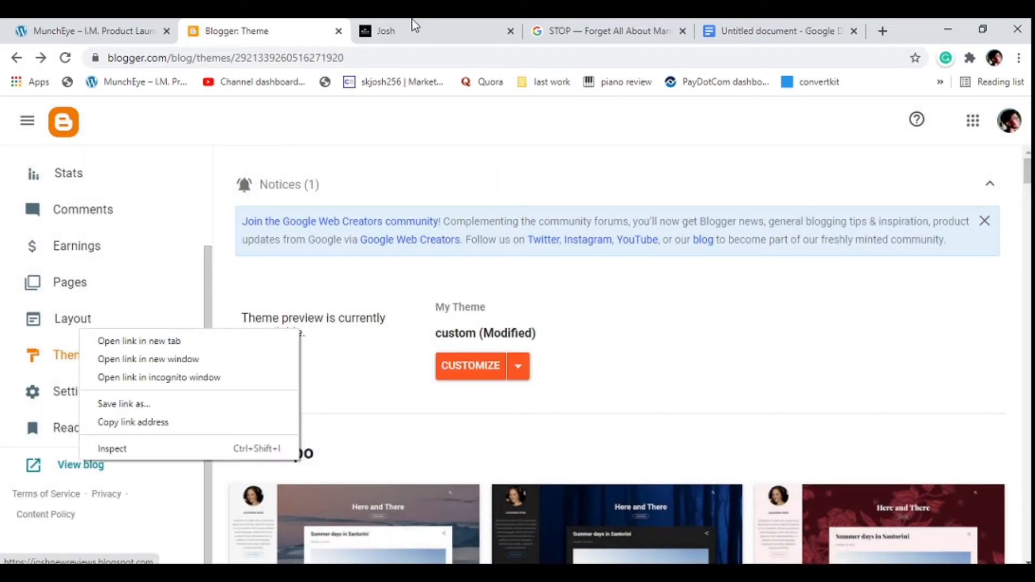
pyautogui.click(168, 341)
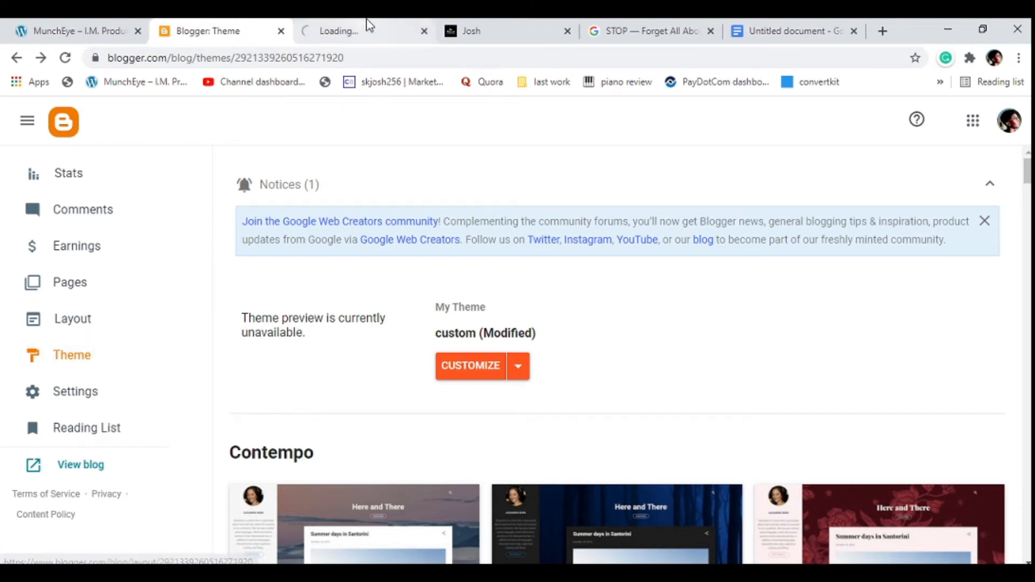
pyautogui.click(366, 24)
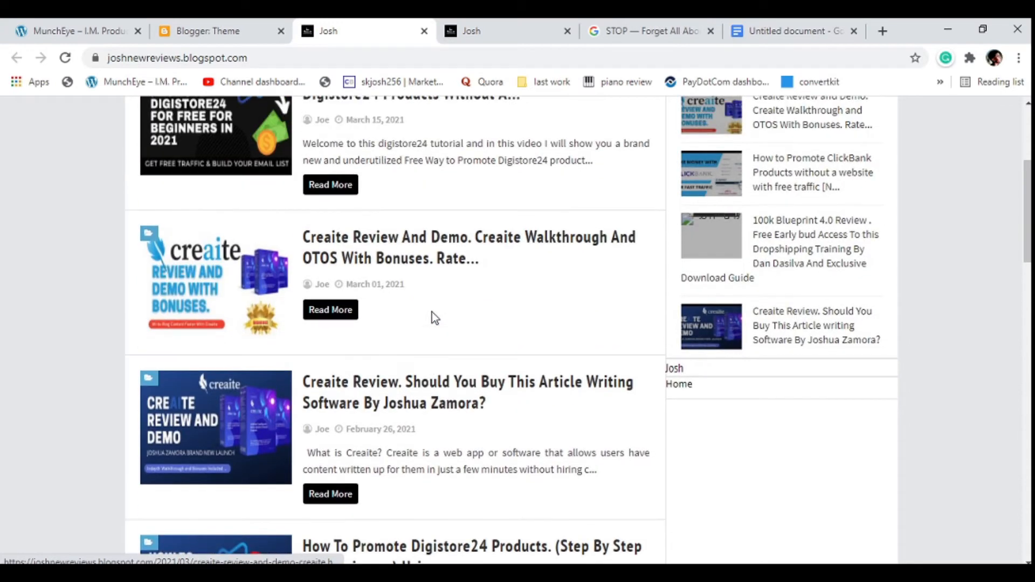
pyautogui.scroll(4, 432, 312)
pyautogui.scroll(-1, 432, 312)
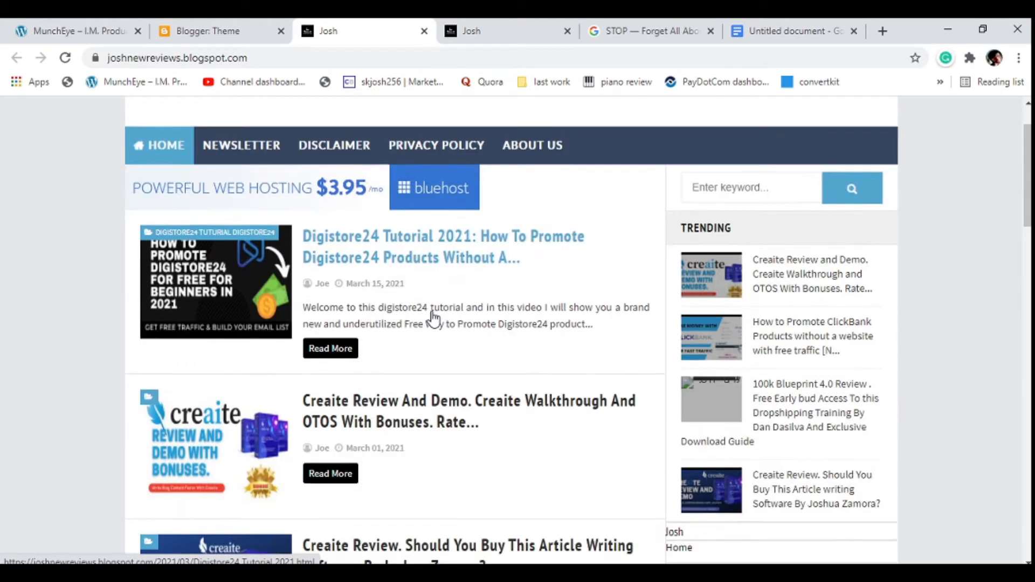
pyautogui.scroll(-2, 432, 318)
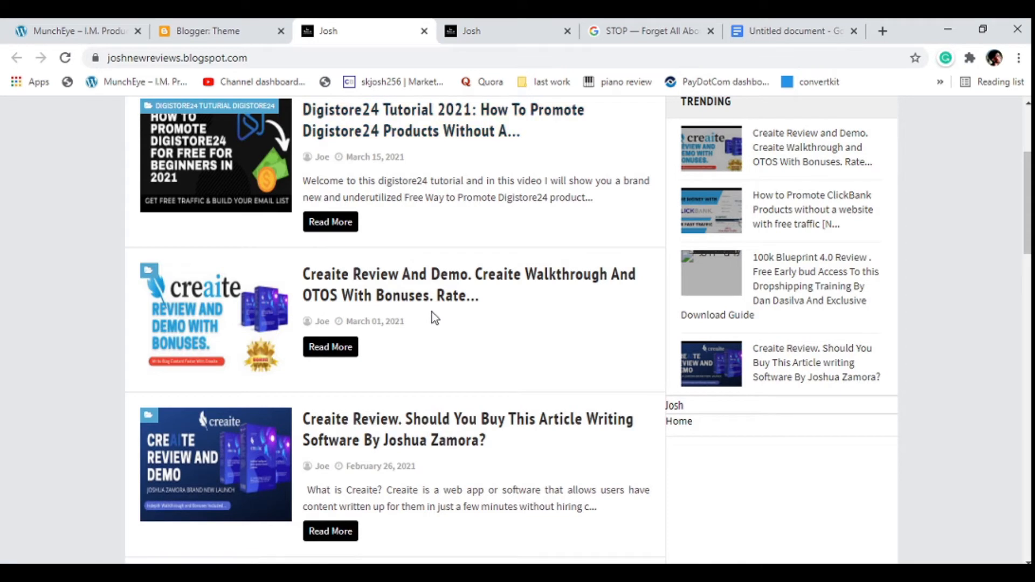
pyautogui.scroll(1, 432, 311)
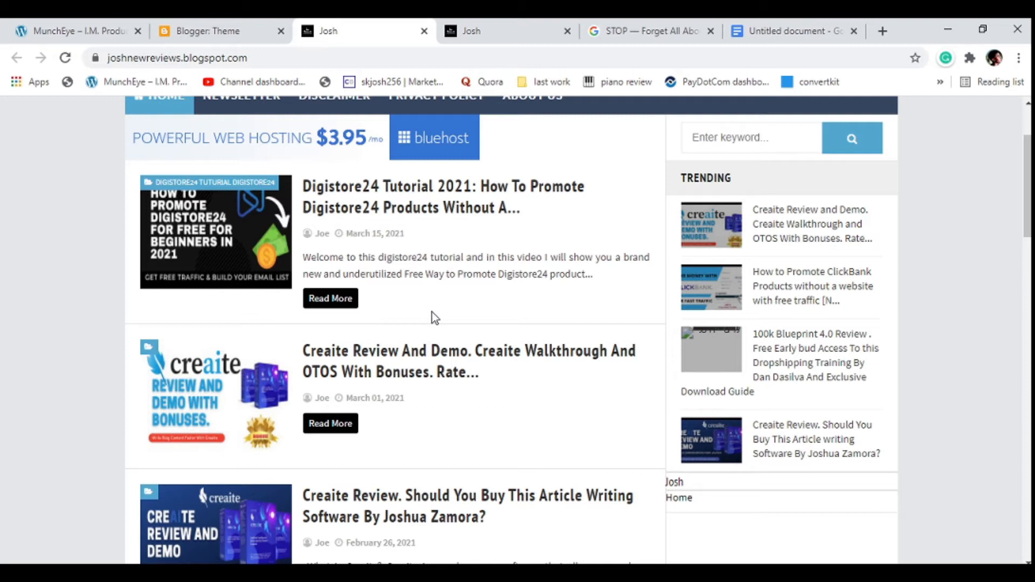
# Open the blog post "STOP — Forget All About Manifestation And Numerology Review 2020", count its words, and dismiss the count.
pyautogui.click(512, 29)
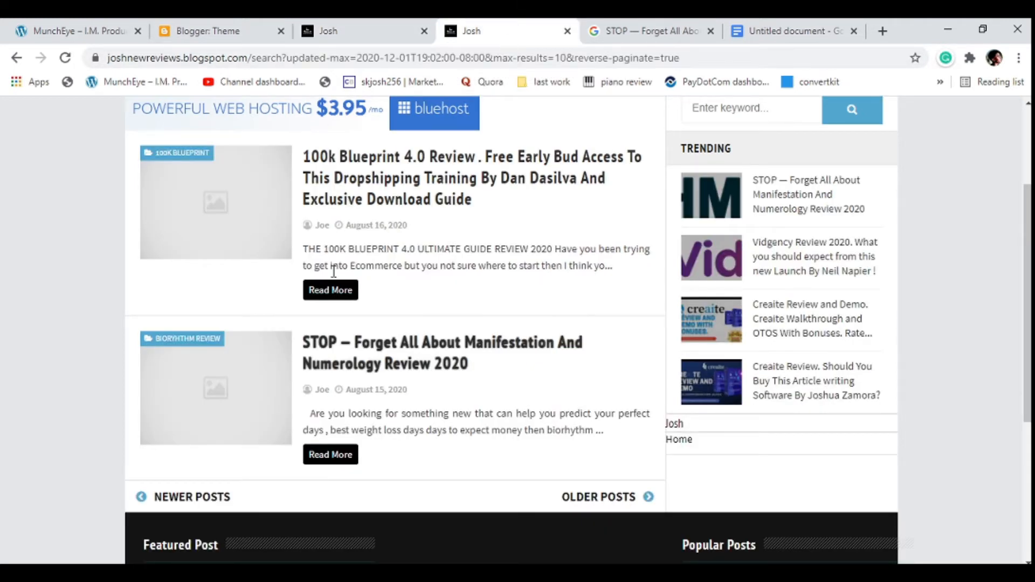
pyautogui.click(311, 362)
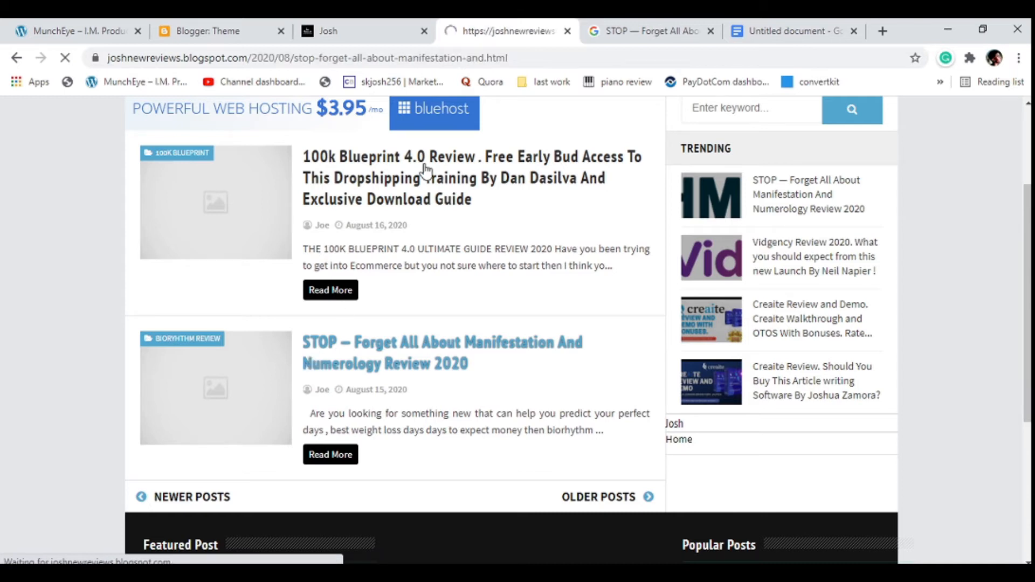
pyautogui.scroll(-6, 399, 296)
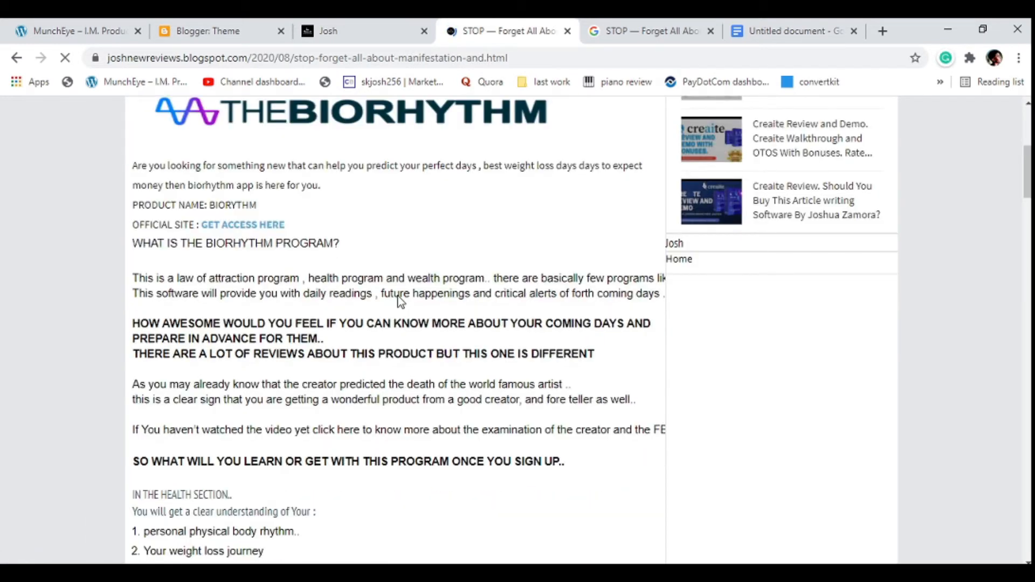
pyautogui.rightClick(241, 360)
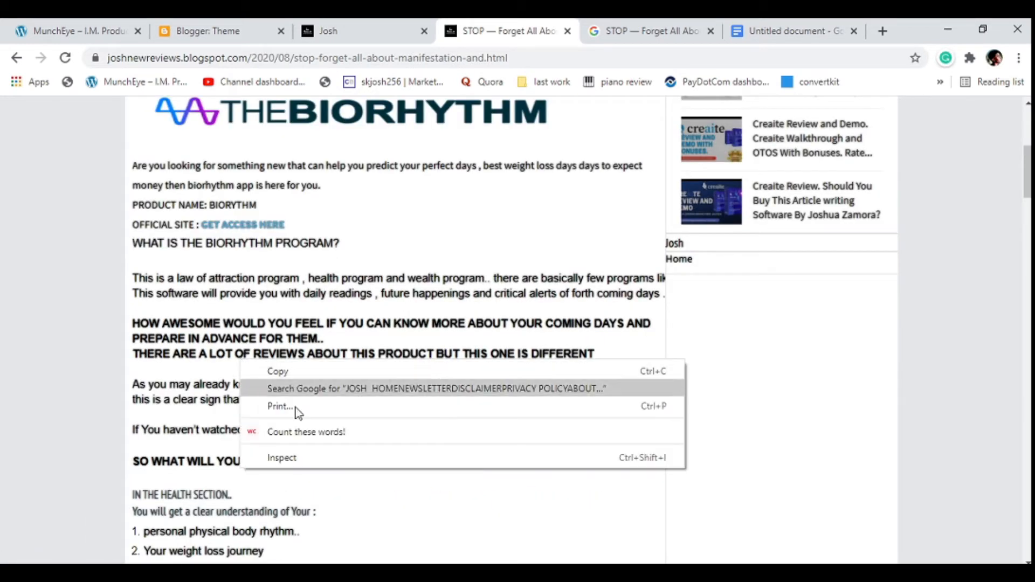
pyautogui.click(283, 429)
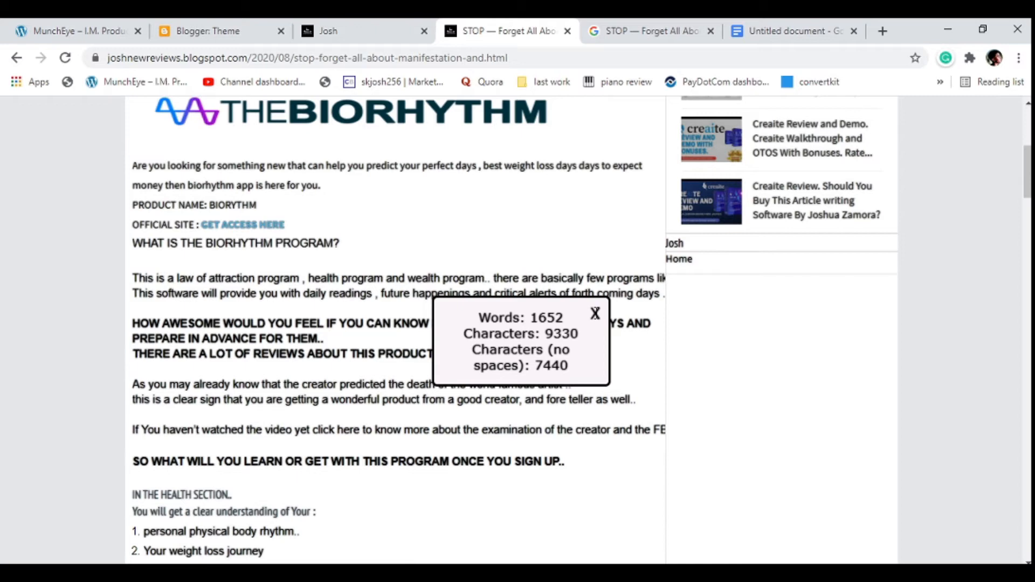
pyautogui.click(595, 313)
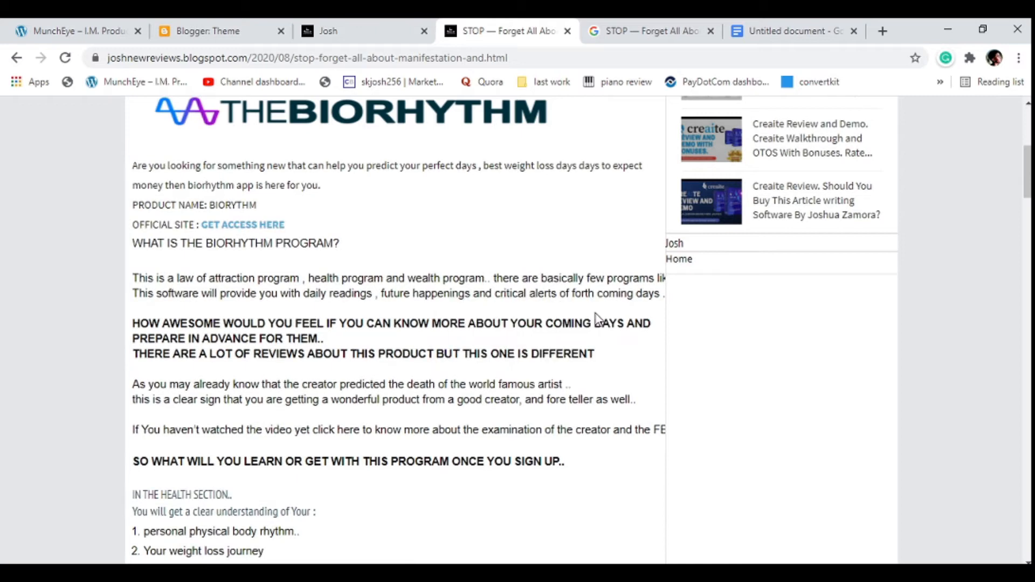
# Skim the rest of the article and examine its listing in the Google search results for its title.
pyautogui.scroll(-15, 517, 245)
pyautogui.scroll(-5, 522, 231)
pyautogui.scroll(15, 526, 221)
pyautogui.scroll(15, 526, 218)
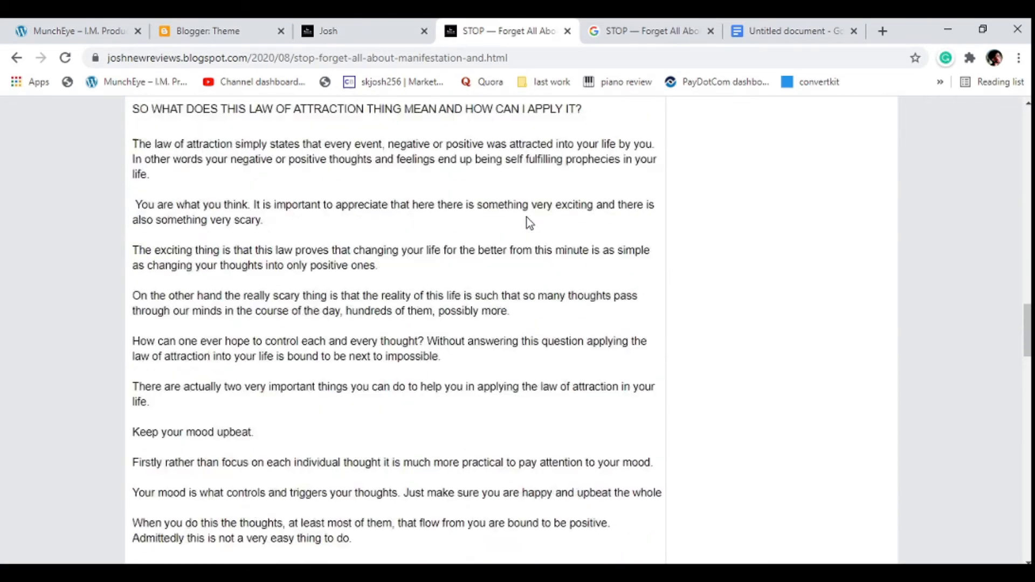
pyautogui.scroll(15, 526, 218)
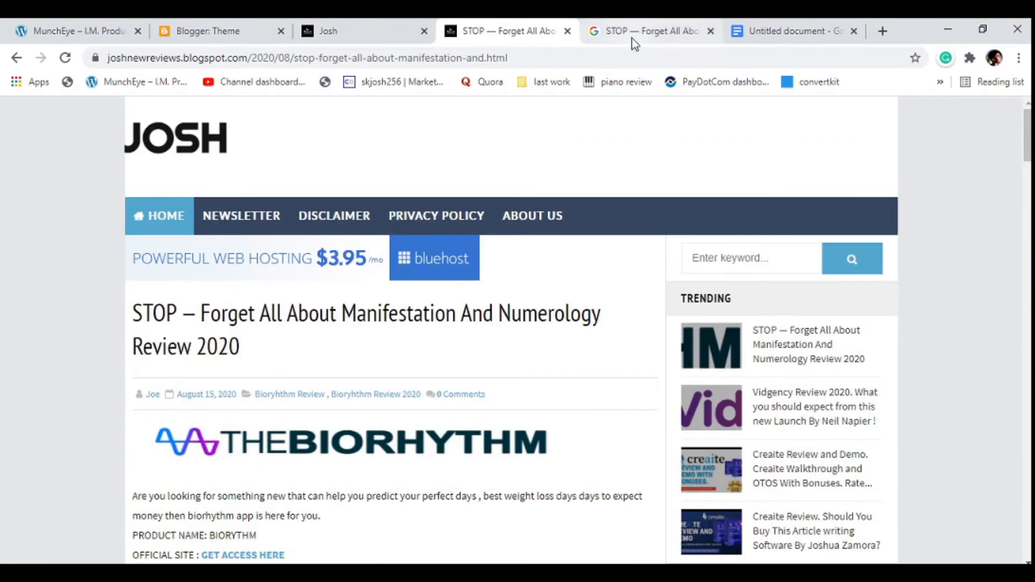
pyautogui.click(632, 37)
pyautogui.scroll(-6, 333, 170)
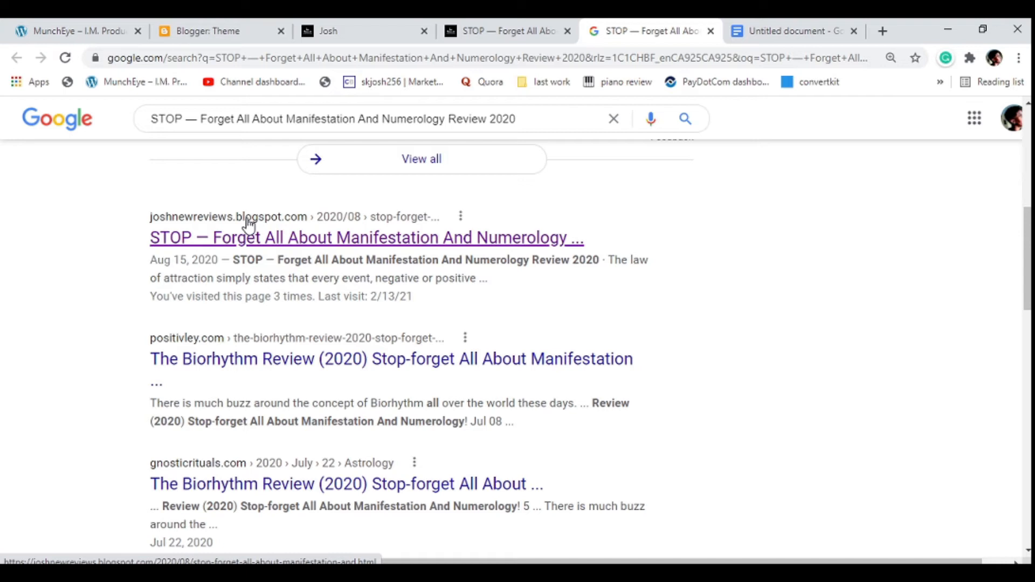
# Review the theme and SEO sections of the Google Docs checklist, and highlight the live blog's web address.
pyautogui.click(241, 27)
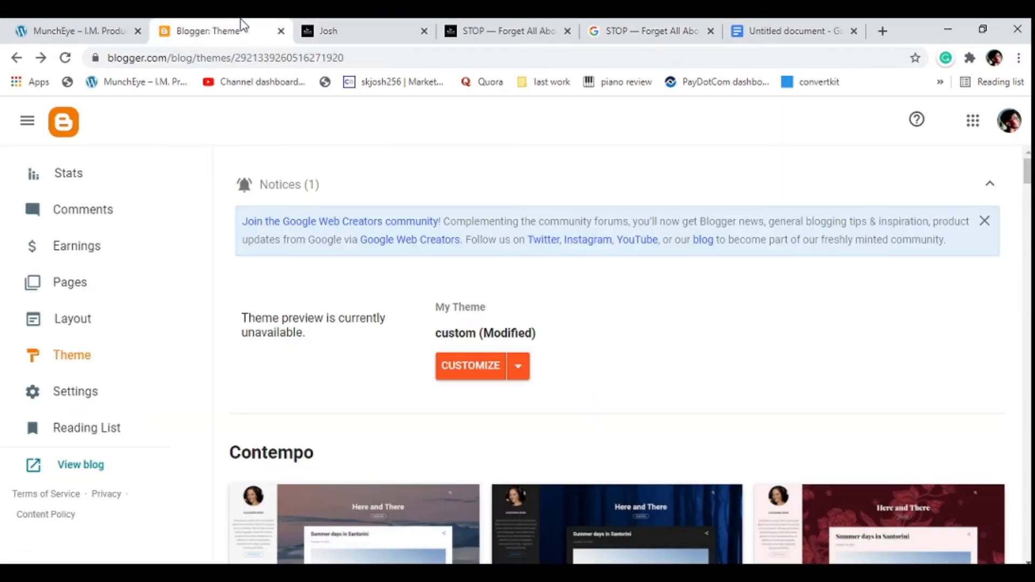
pyautogui.click(754, 30)
pyautogui.scroll(-3, 414, 253)
pyautogui.scroll(3, 356, 320)
pyautogui.scroll(-3, 355, 321)
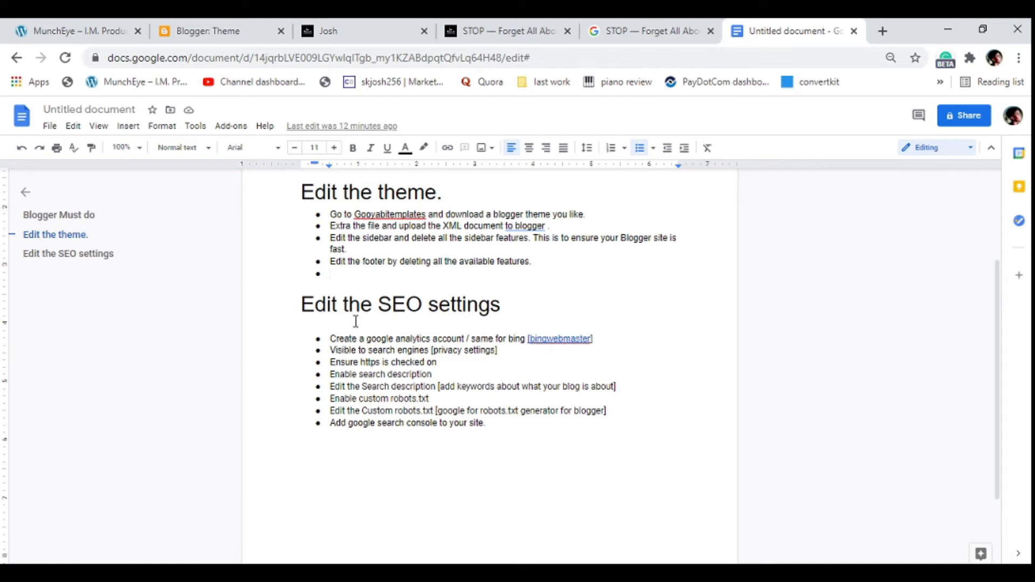
pyautogui.scroll(3, 356, 321)
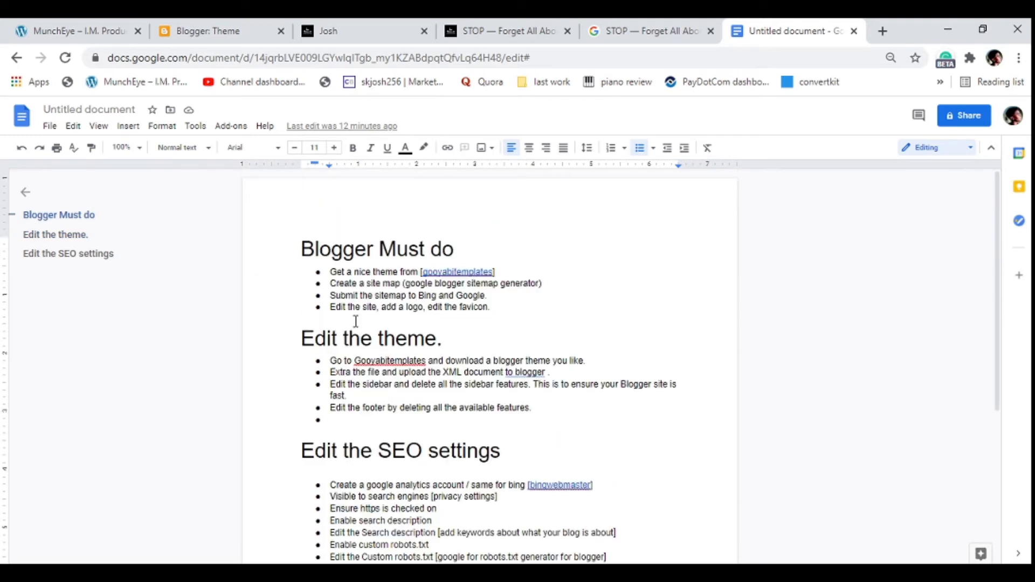
pyautogui.scroll(-1, 355, 321)
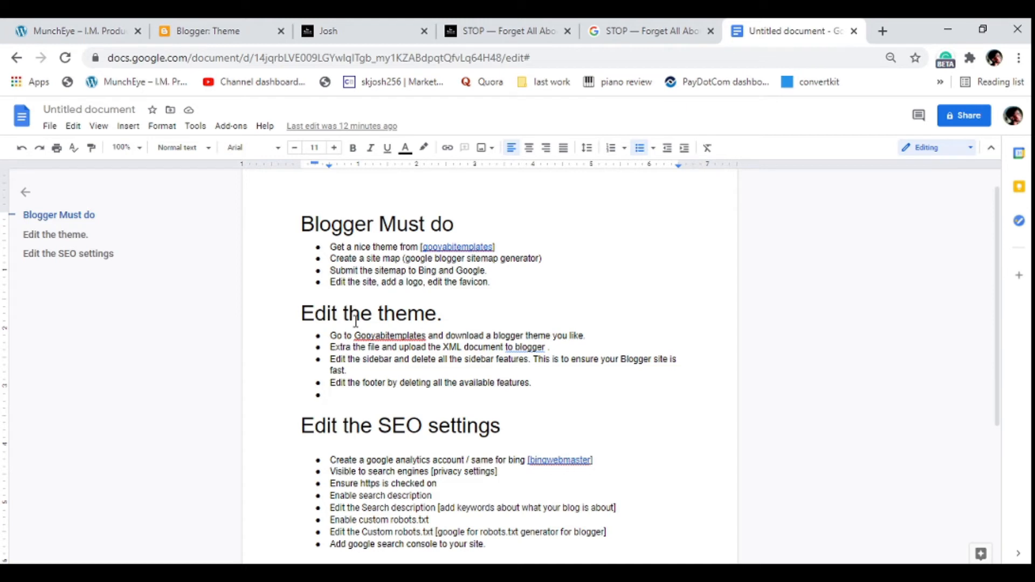
pyautogui.click(348, 25)
pyautogui.moveTo(253, 58); pyautogui.dragTo(107, 54)
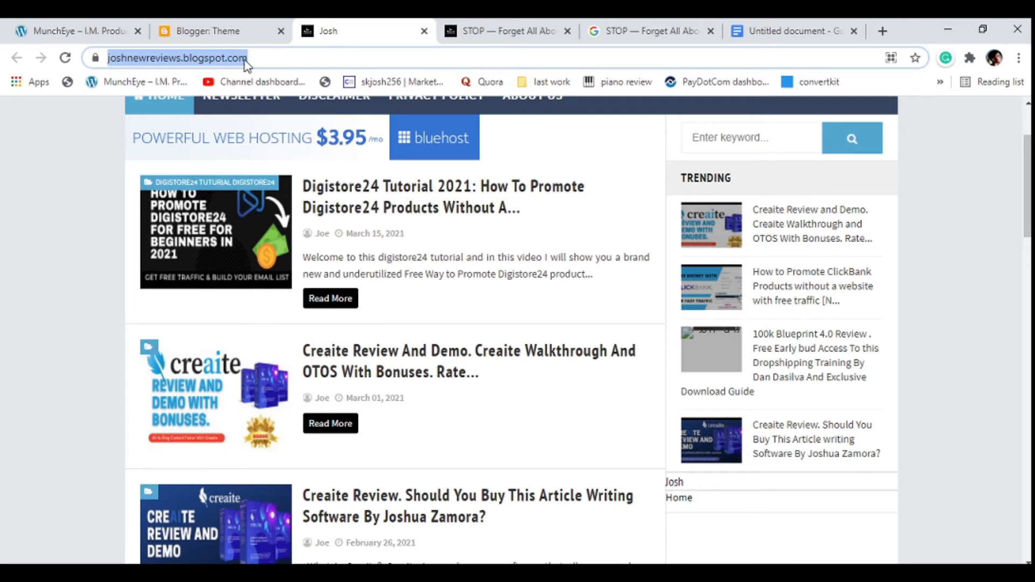
# Open the blog's settings in Blogger and review the privacy, publishing, HTTPS, comments and meta tag options.
pyautogui.click(225, 31)
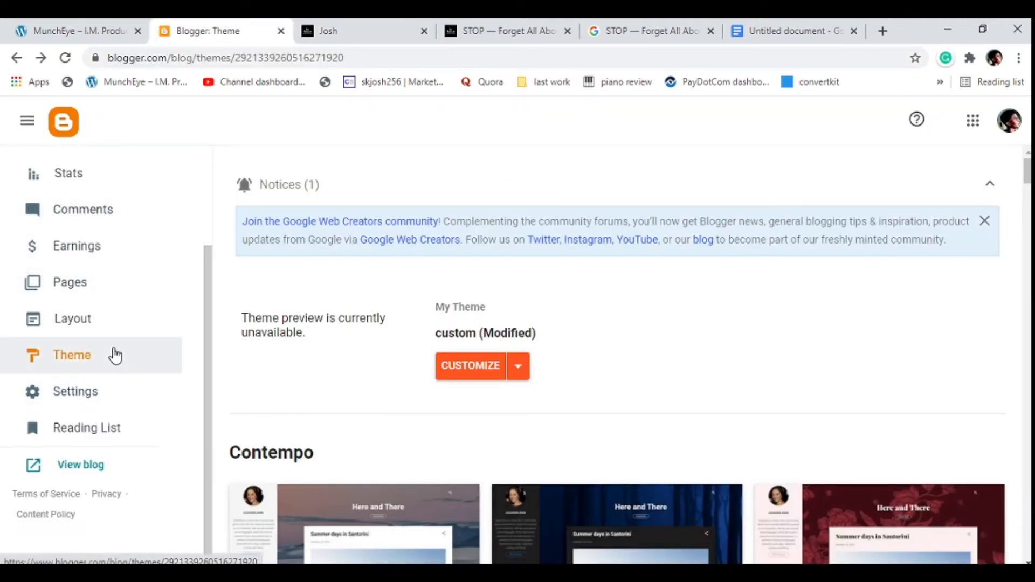
pyautogui.click(95, 395)
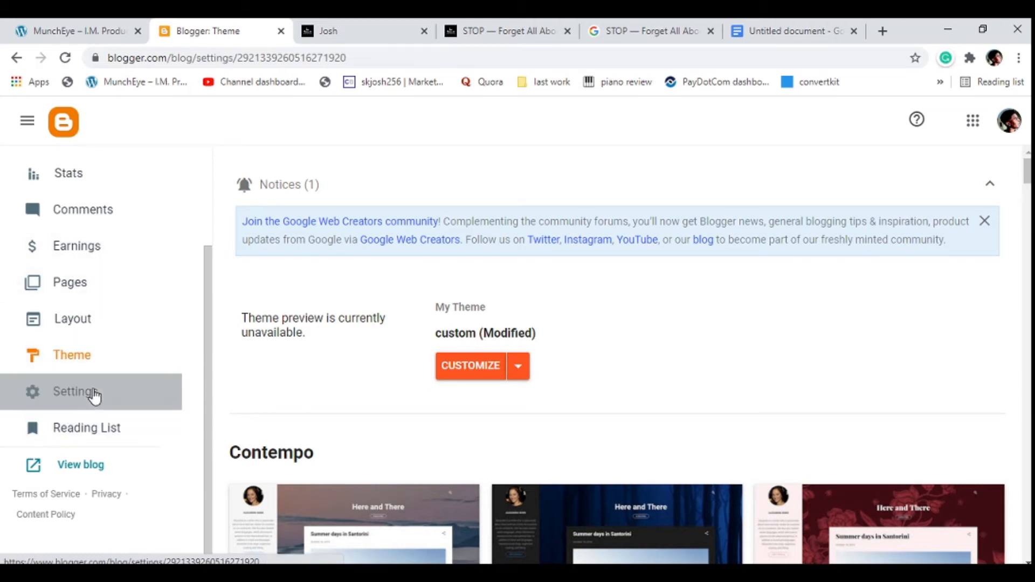
pyautogui.scroll(-2, 436, 370)
pyautogui.scroll(-2, 442, 362)
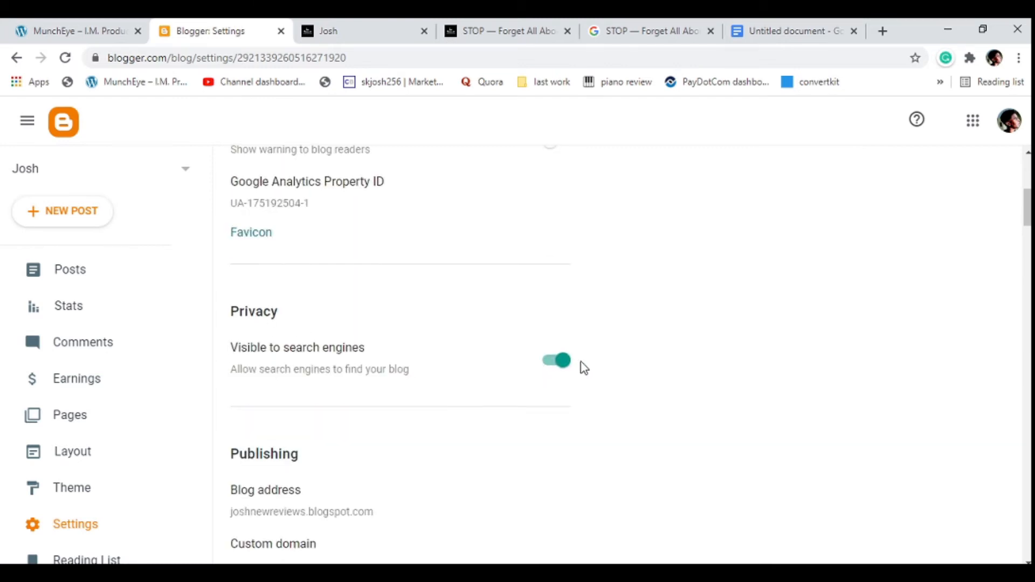
pyautogui.scroll(-4, 384, 402)
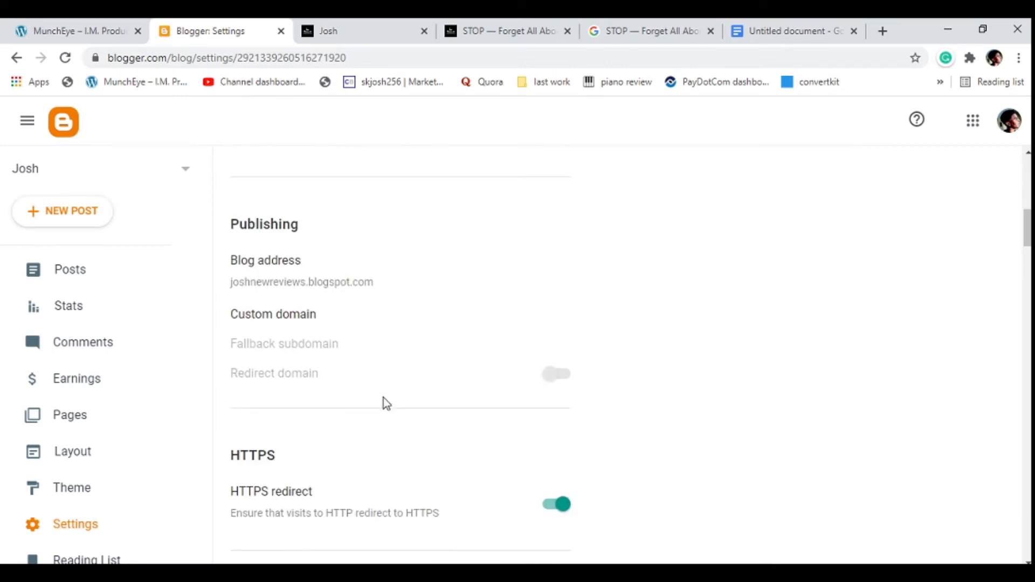
pyautogui.scroll(-4, 383, 403)
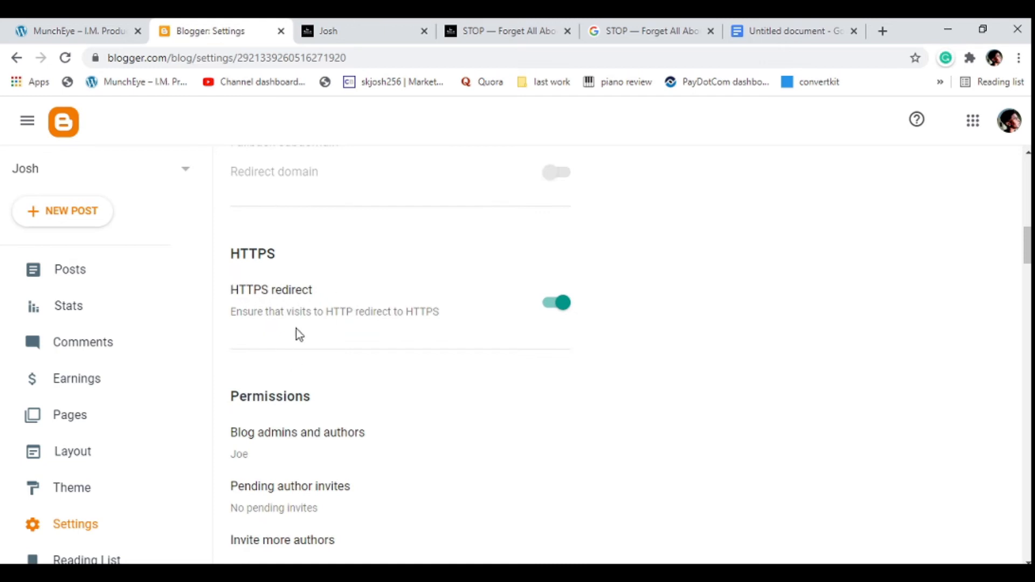
pyautogui.scroll(-9, 295, 329)
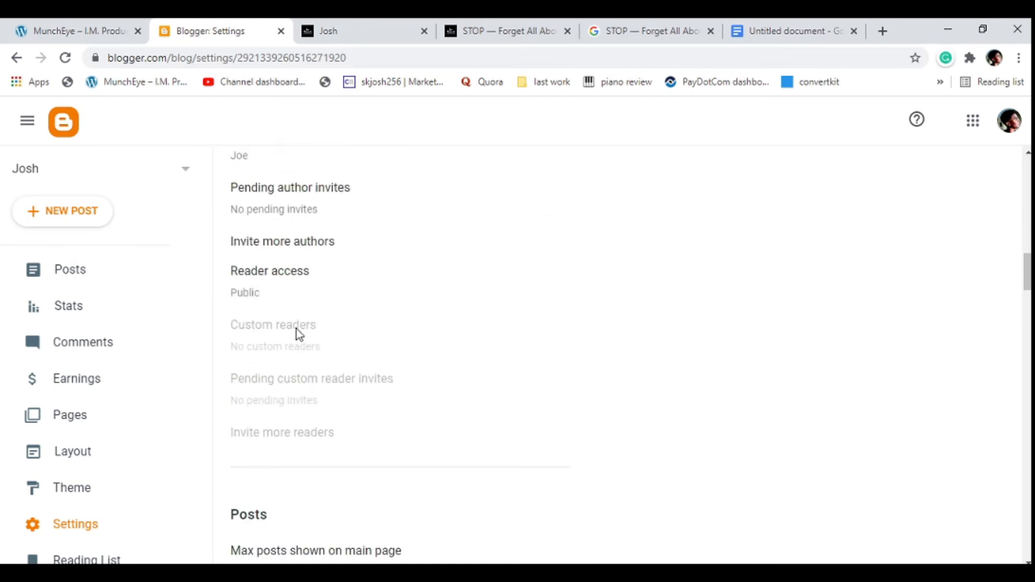
pyautogui.scroll(-5, 296, 329)
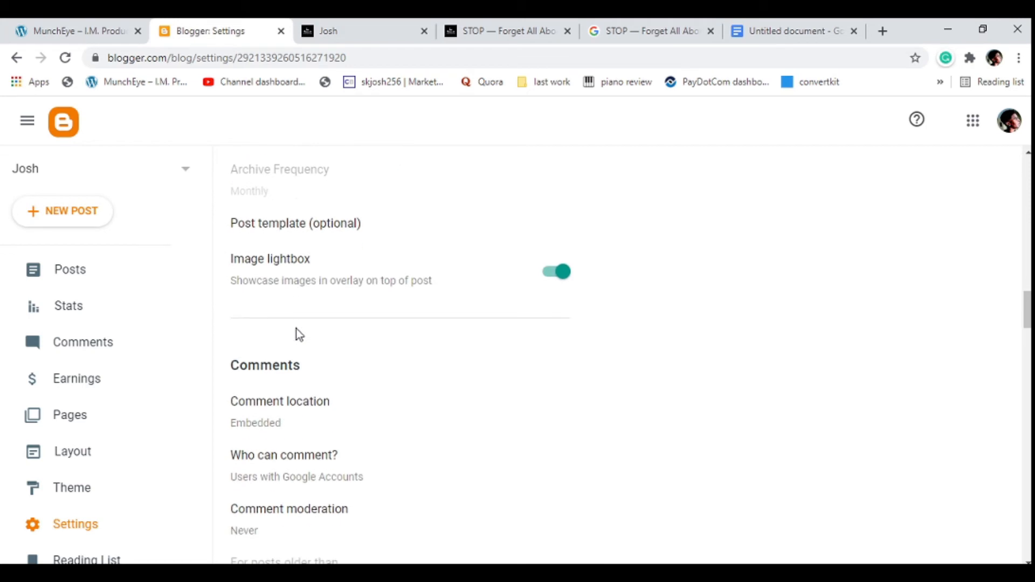
pyautogui.scroll(-13, 298, 334)
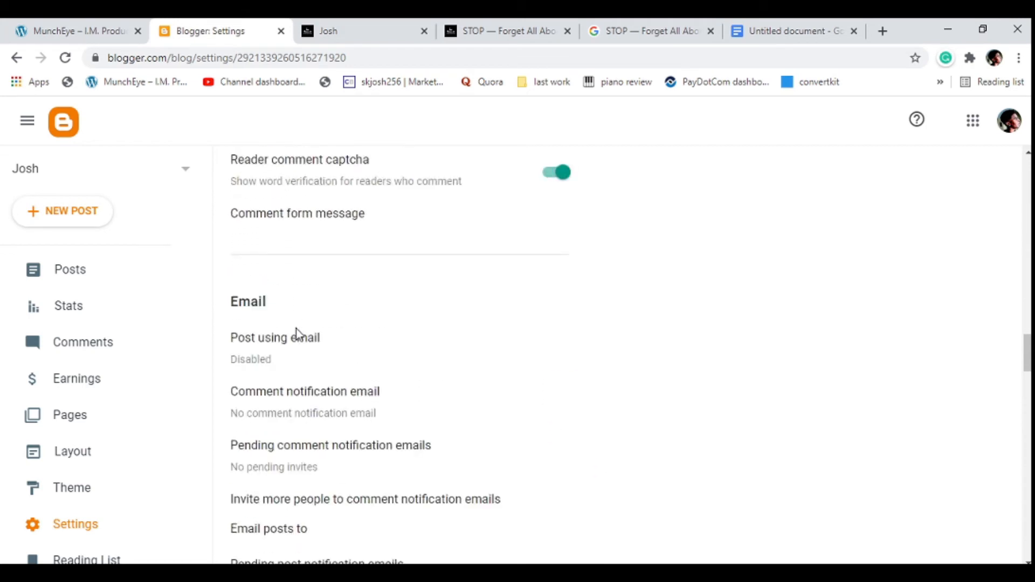
pyautogui.scroll(-9, 298, 334)
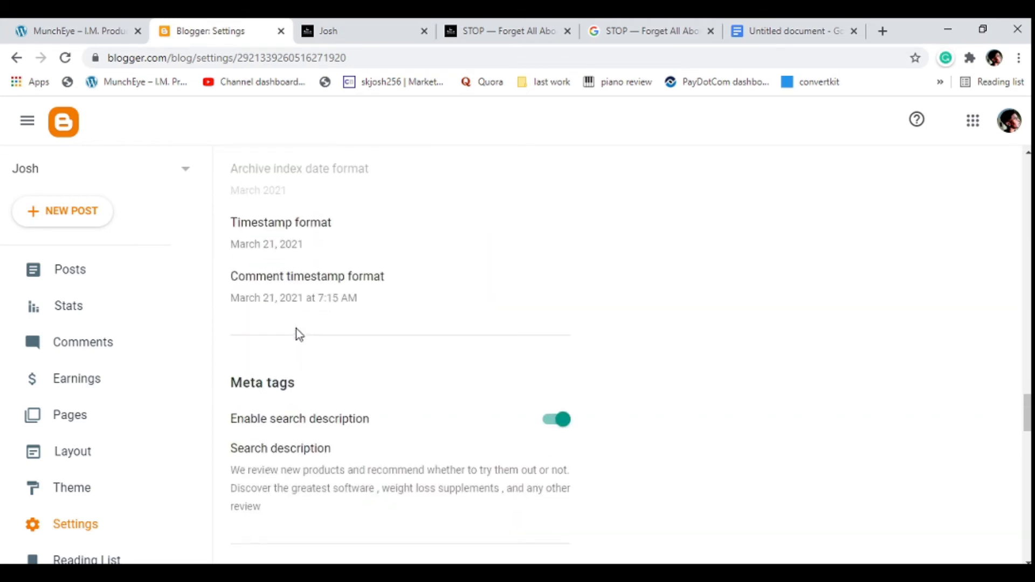
pyautogui.scroll(-1, 298, 334)
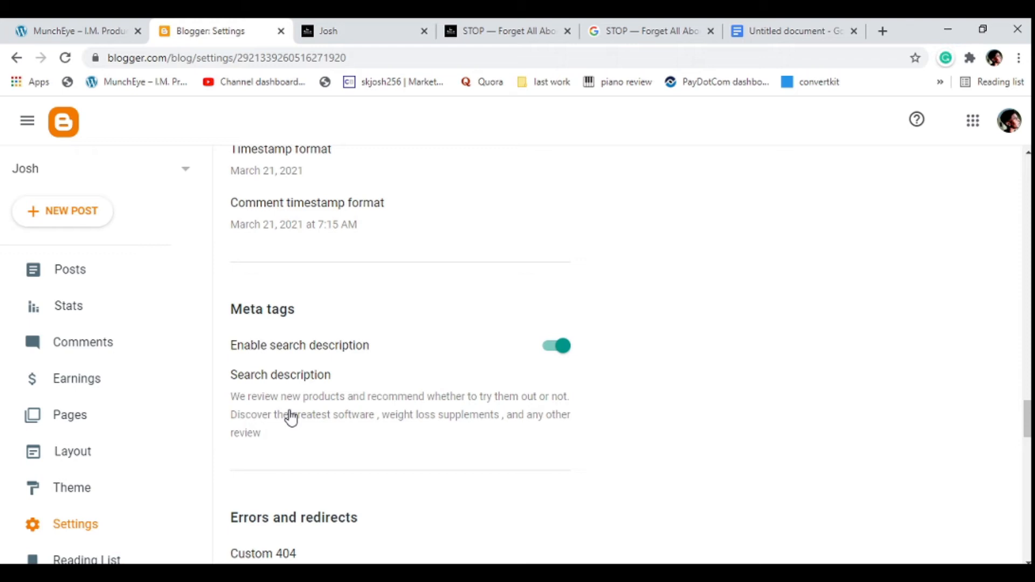
# Open the custom robots.txt text in the Crawlers and indexing settings, review it and save it.
pyautogui.scroll(-8, 291, 418)
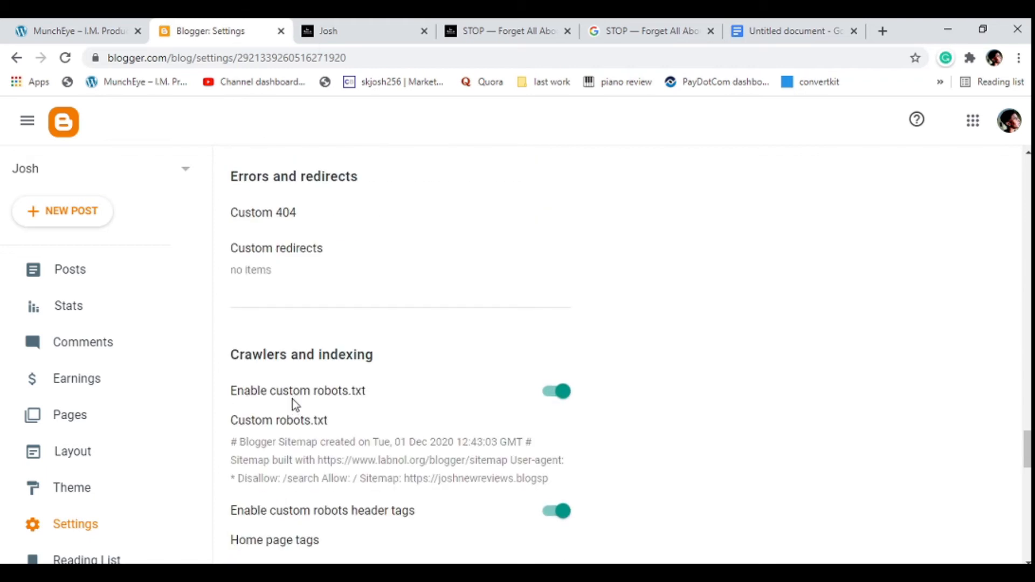
pyautogui.scroll(-3, 294, 403)
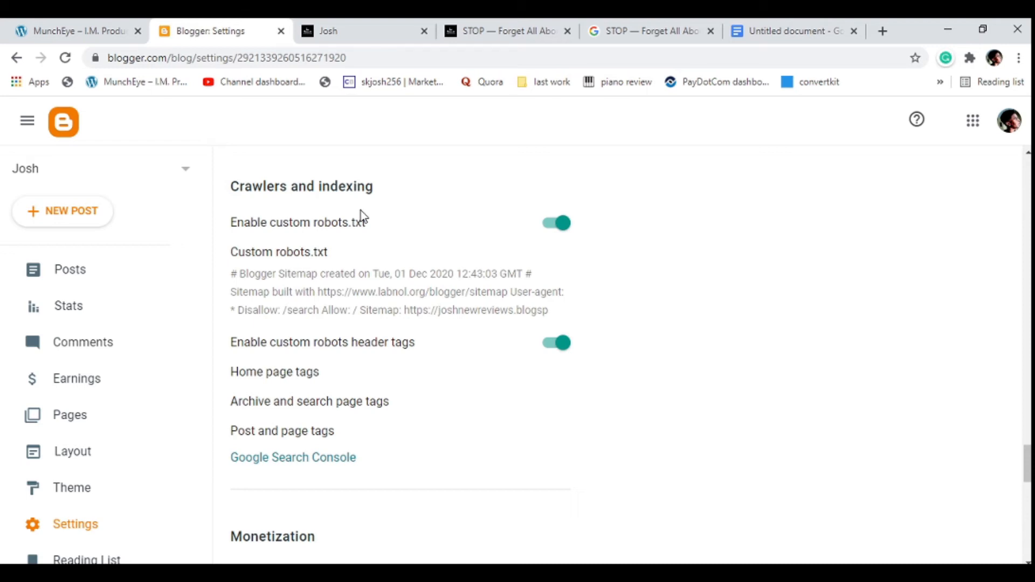
pyautogui.click(326, 280)
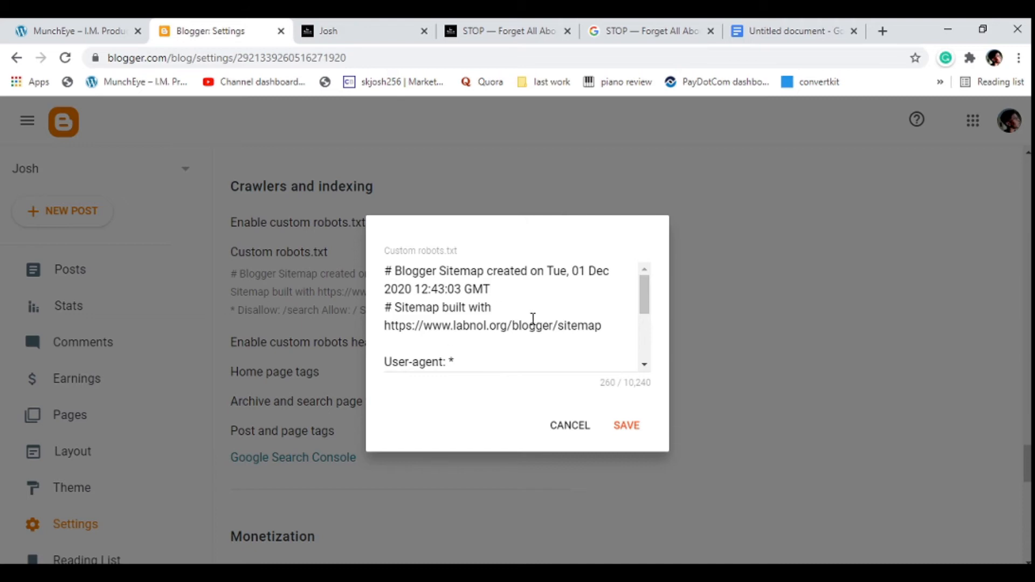
pyautogui.click(624, 426)
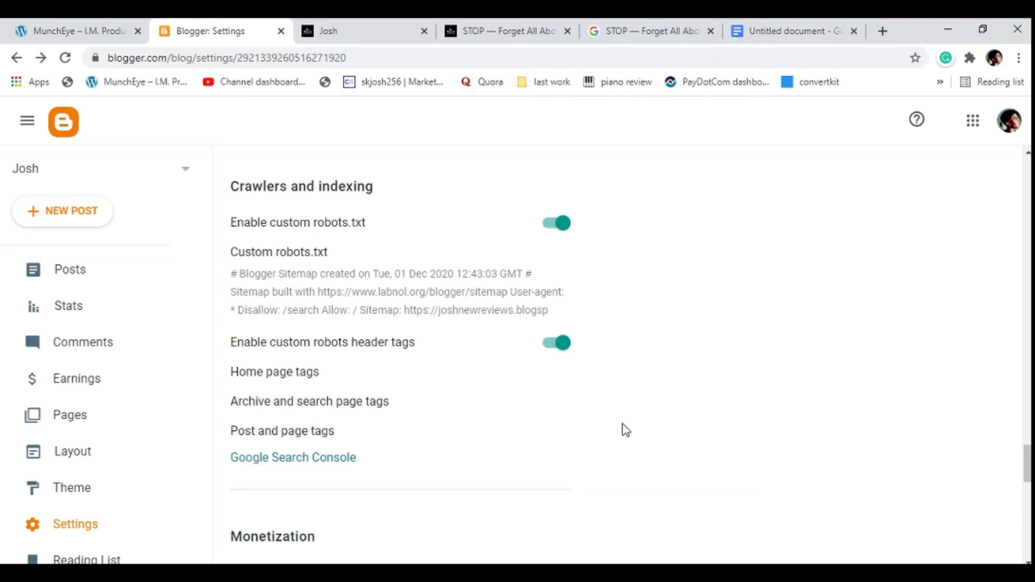
# Open Google Search Console from the crawler settings in a new tab, view its overview, and close that tab.
pyautogui.scroll(-10, 626, 430)
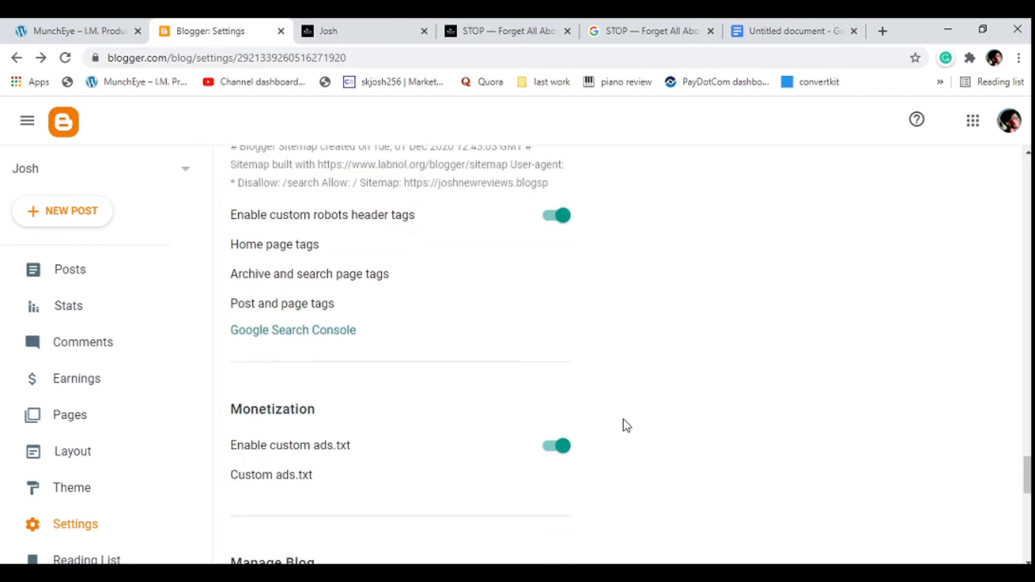
pyautogui.scroll(-4, 626, 426)
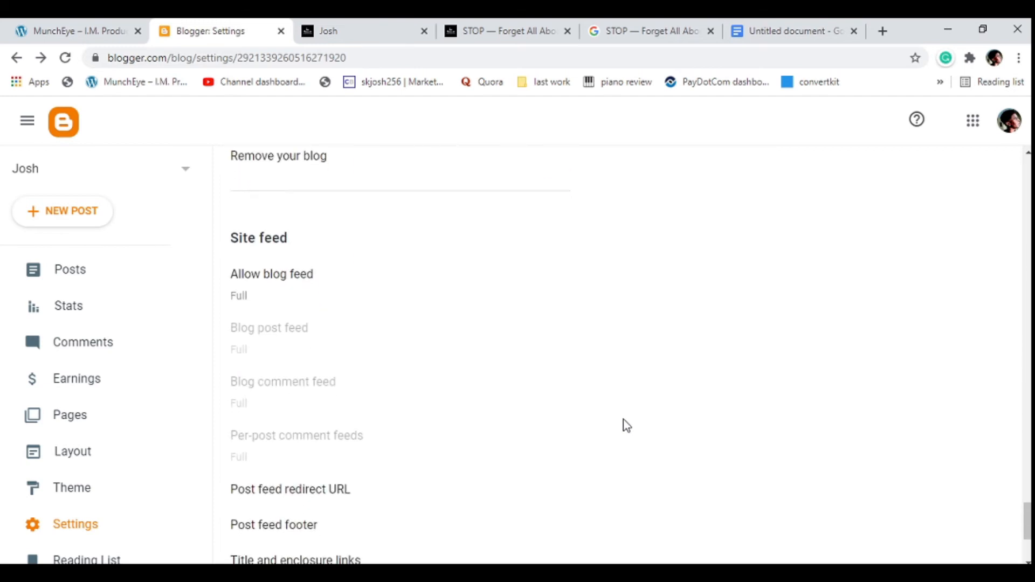
pyautogui.scroll(12, 626, 426)
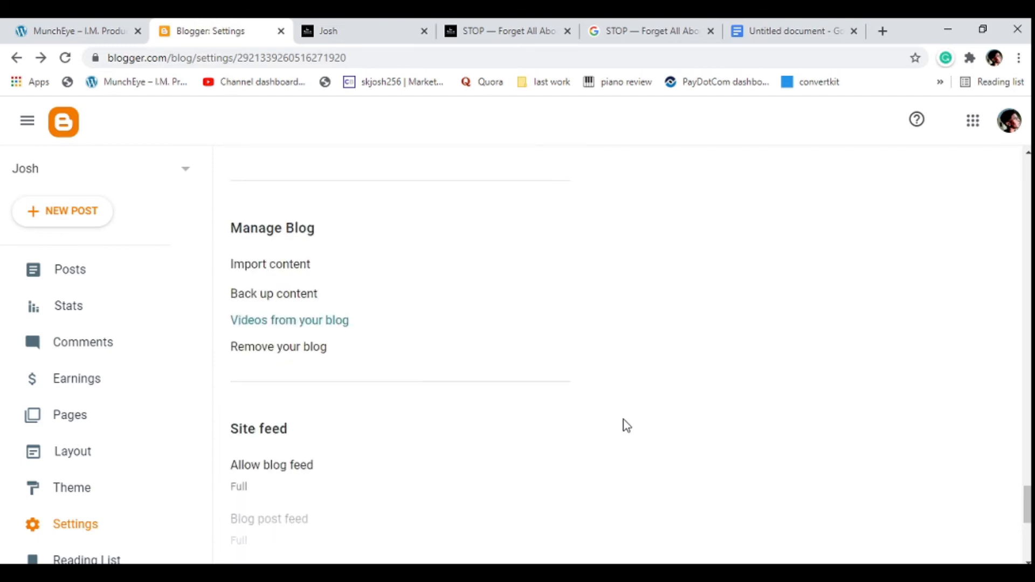
pyautogui.scroll(5, 625, 426)
pyautogui.scroll(-4, 624, 423)
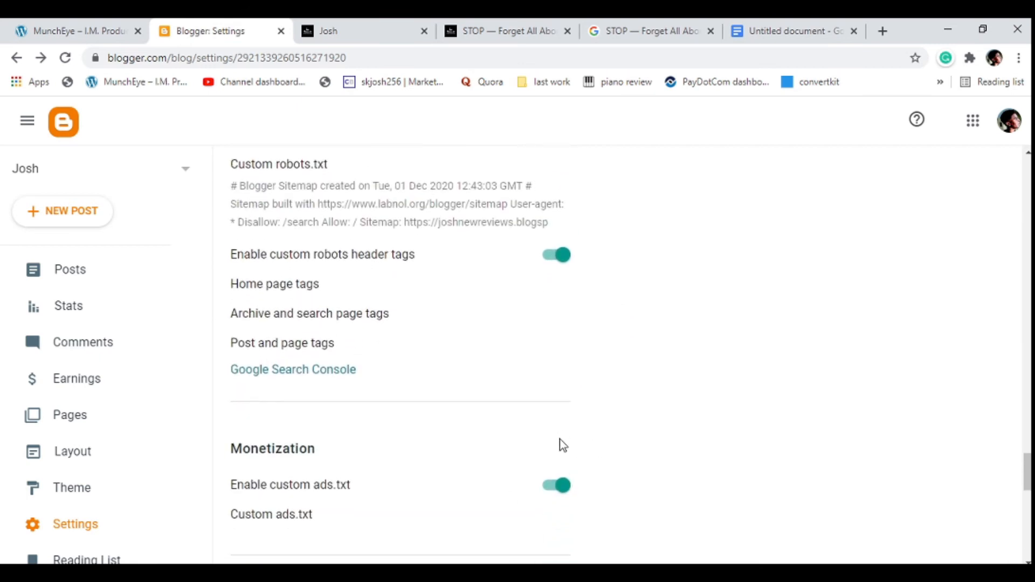
pyautogui.rightClick(268, 373)
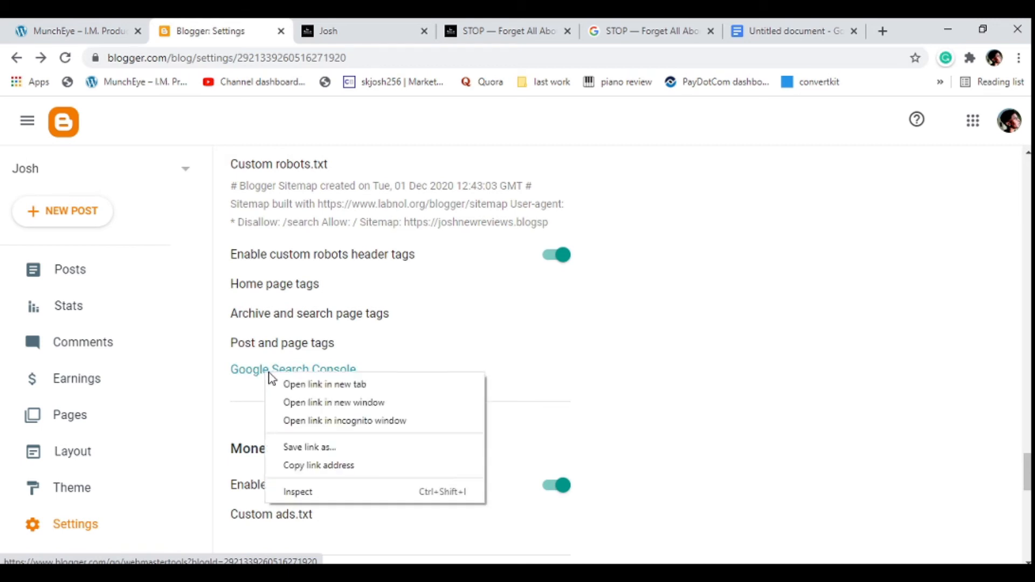
pyautogui.click(285, 384)
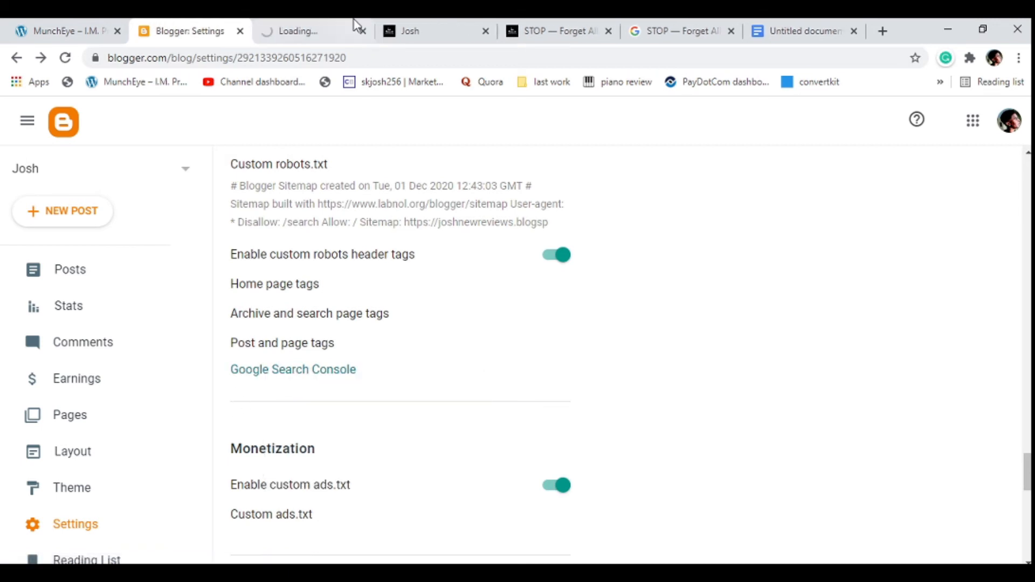
pyautogui.click(329, 25)
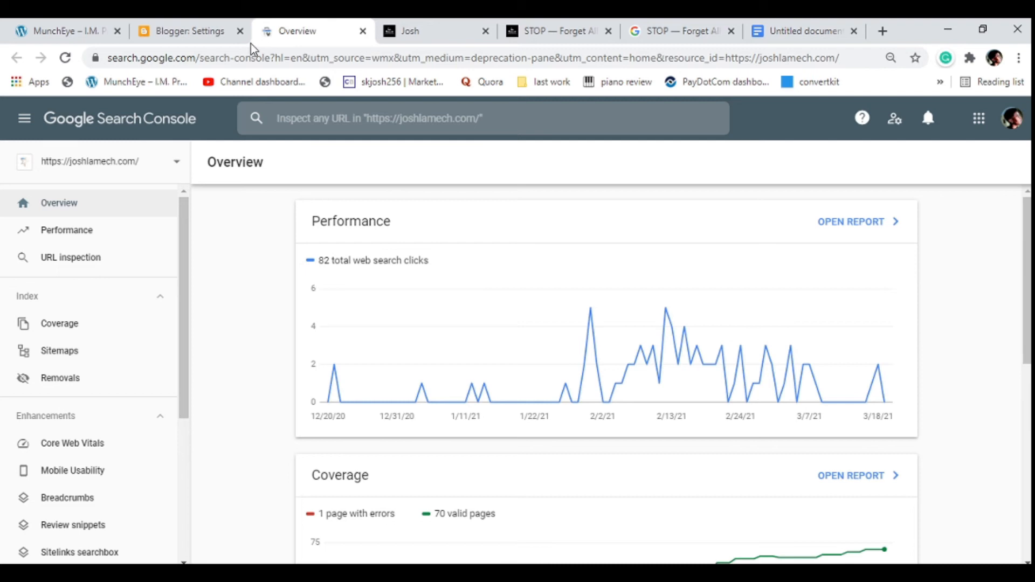
pyautogui.click(362, 31)
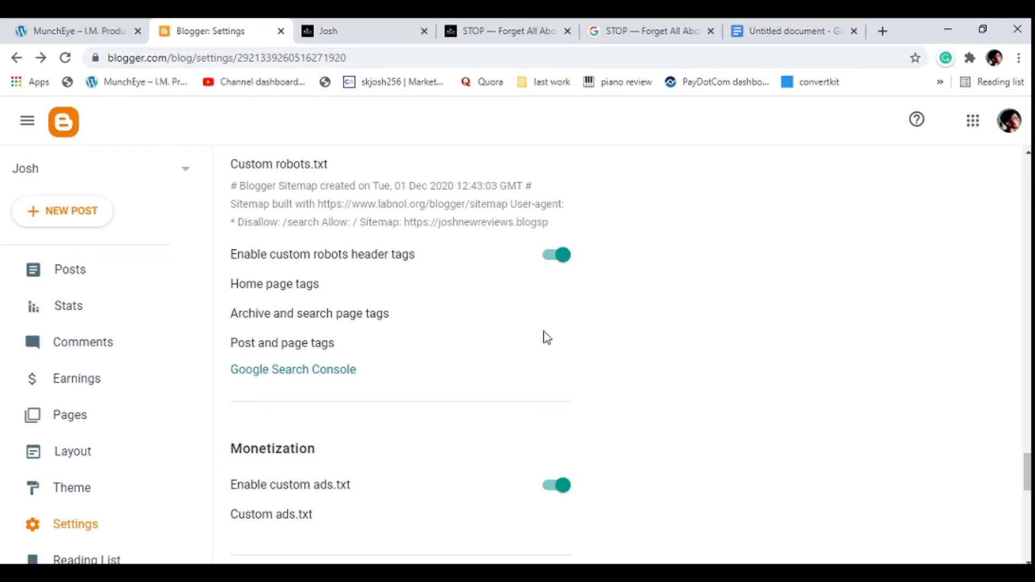
# Go to the blog's theme page and open the custom theme's HTML code.
pyautogui.scroll(15, 546, 336)
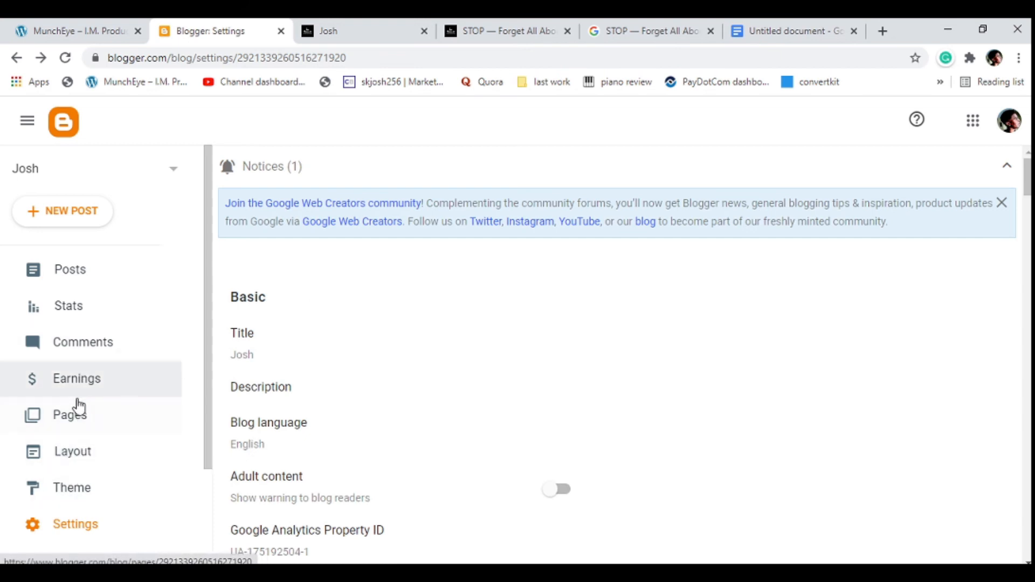
pyautogui.click(74, 487)
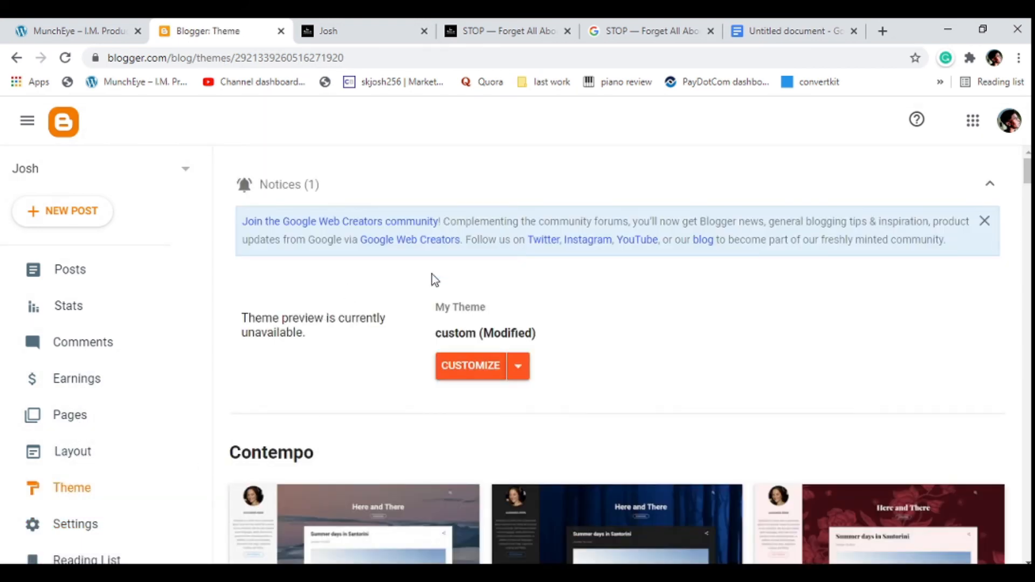
pyautogui.scroll(-10, 360, 336)
pyautogui.scroll(10, 358, 338)
pyautogui.scroll(-3, 97, 455)
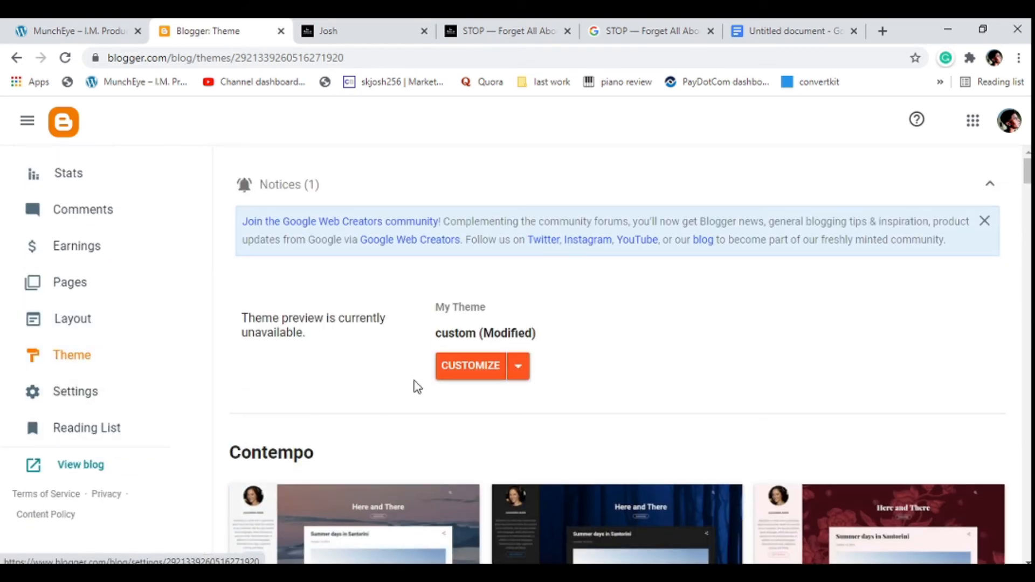
pyautogui.click(519, 371)
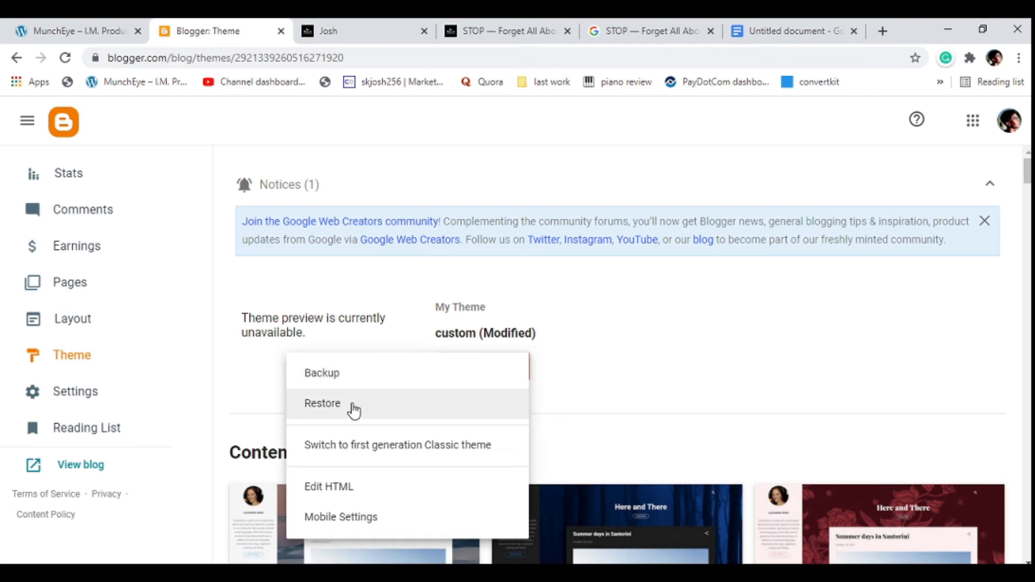
pyautogui.click(320, 486)
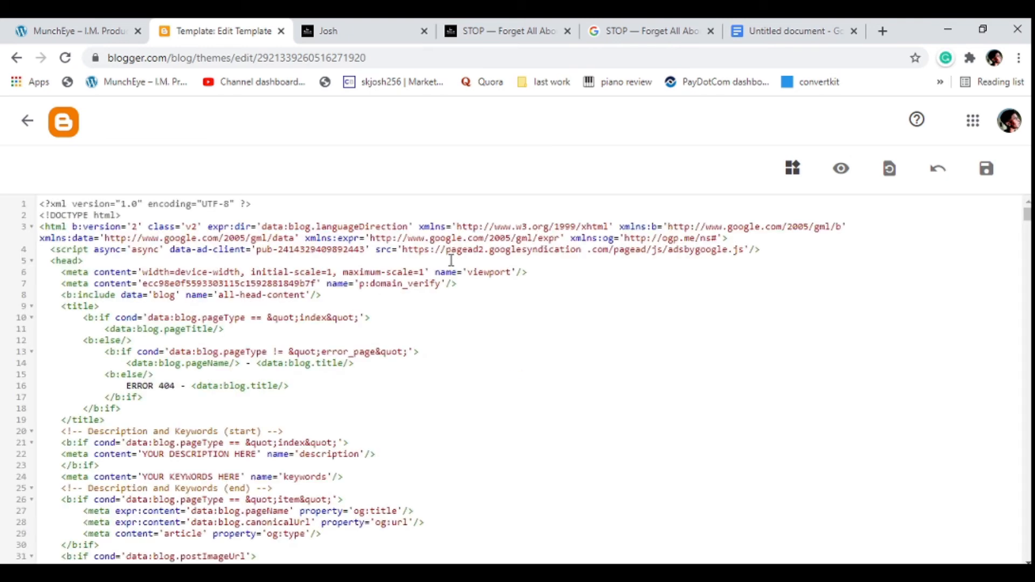
# Look over the description, keywords and style code in the theme HTML, and return to the theme page.
pyautogui.scroll(-5, 259, 355)
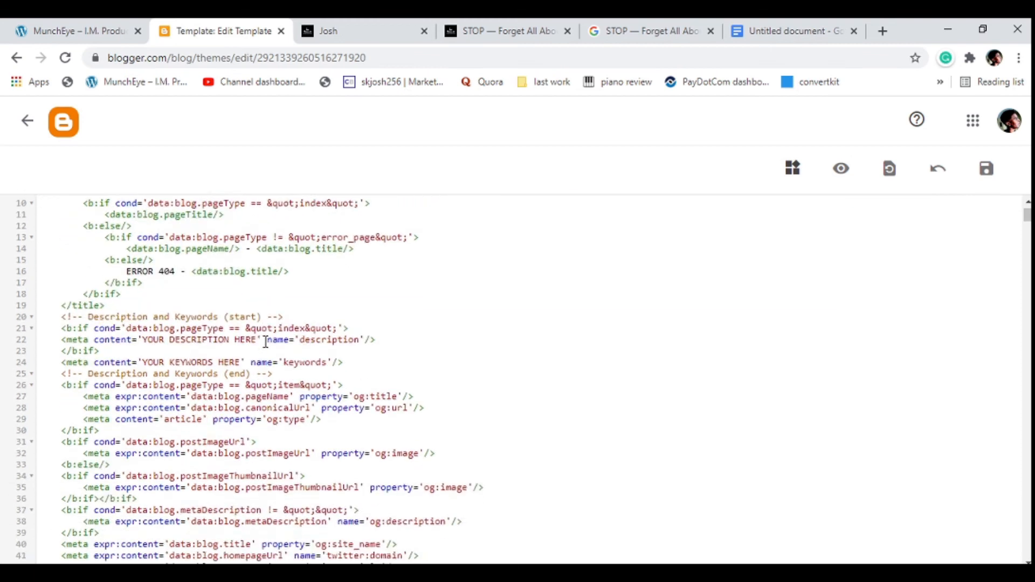
pyautogui.scroll(2, 265, 341)
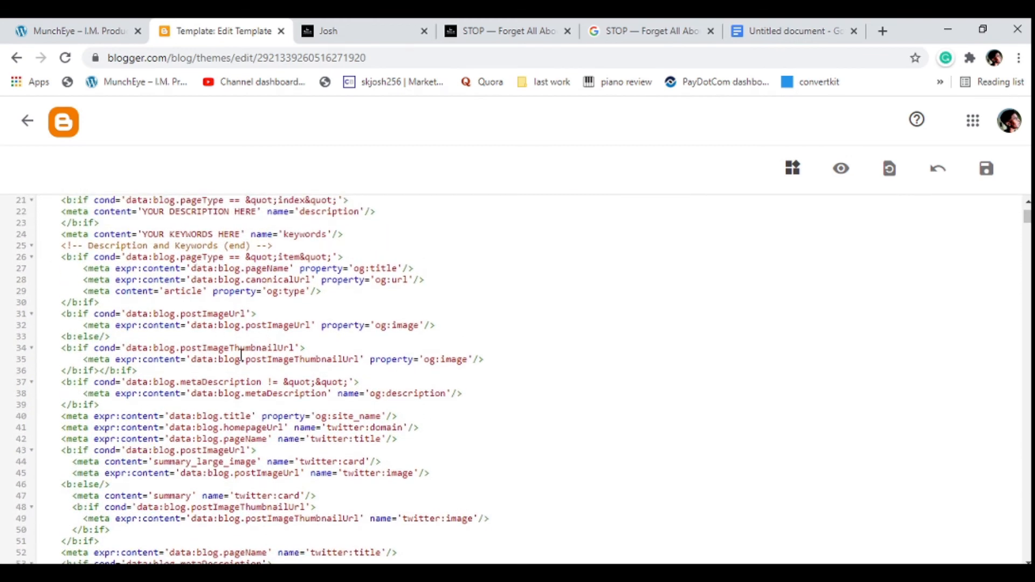
pyautogui.scroll(-10, 244, 355)
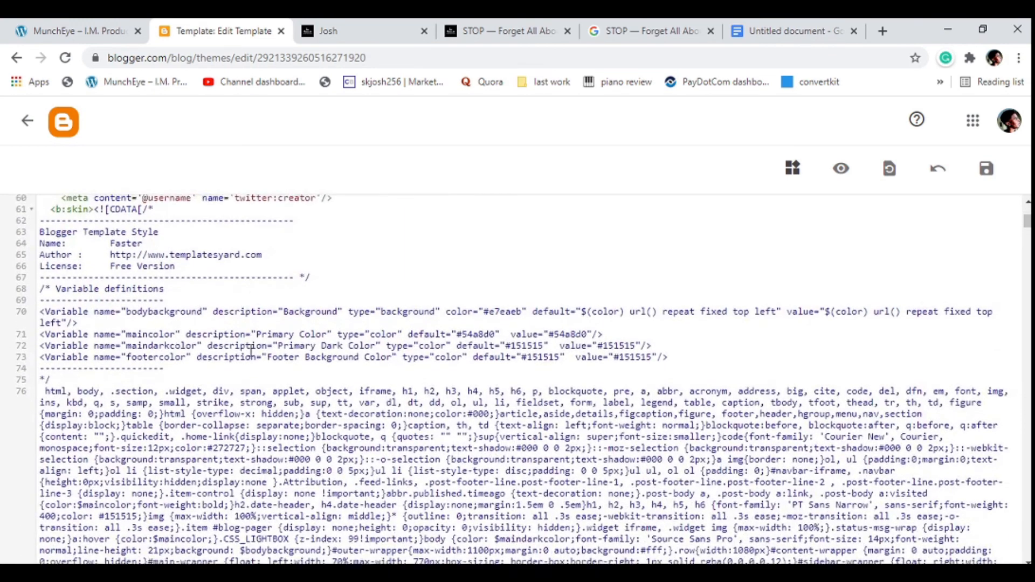
pyautogui.scroll(2, 251, 351)
pyautogui.scroll(13, 251, 350)
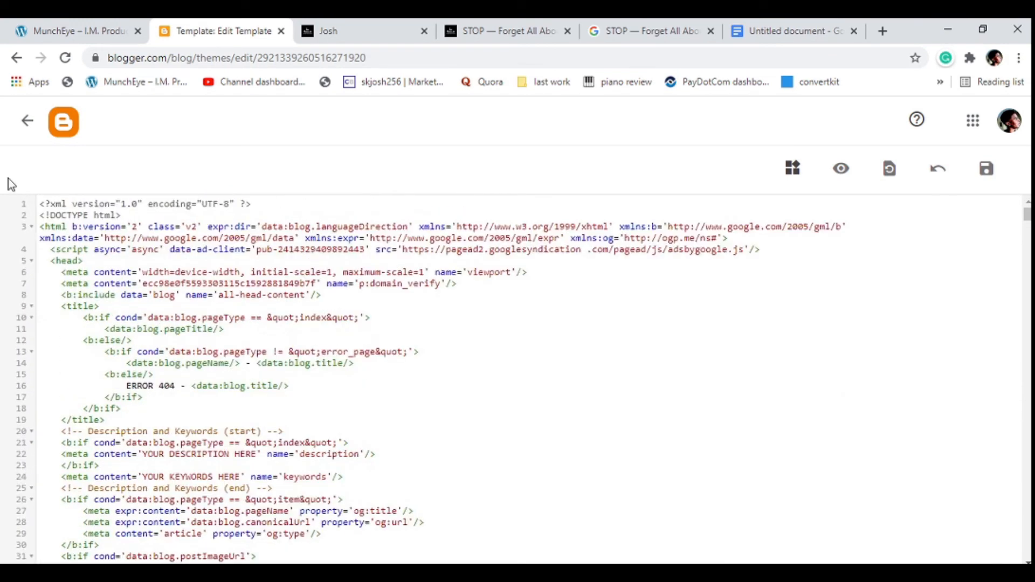
pyautogui.click(24, 123)
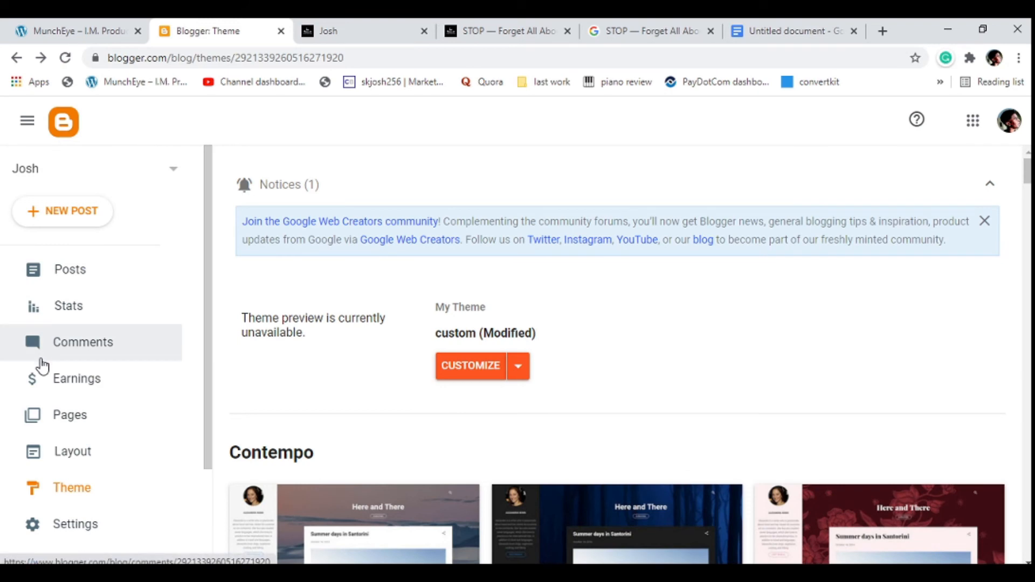
# Open the blog's layout page and look over the header, main menu and sidebar gadget areas.
pyautogui.click(66, 467)
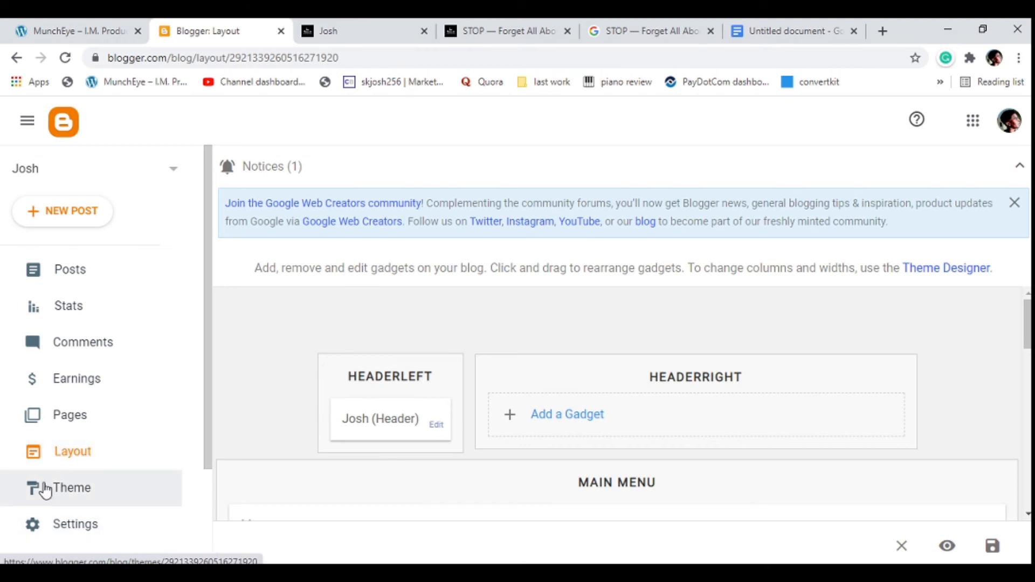
pyautogui.scroll(-3, 234, 388)
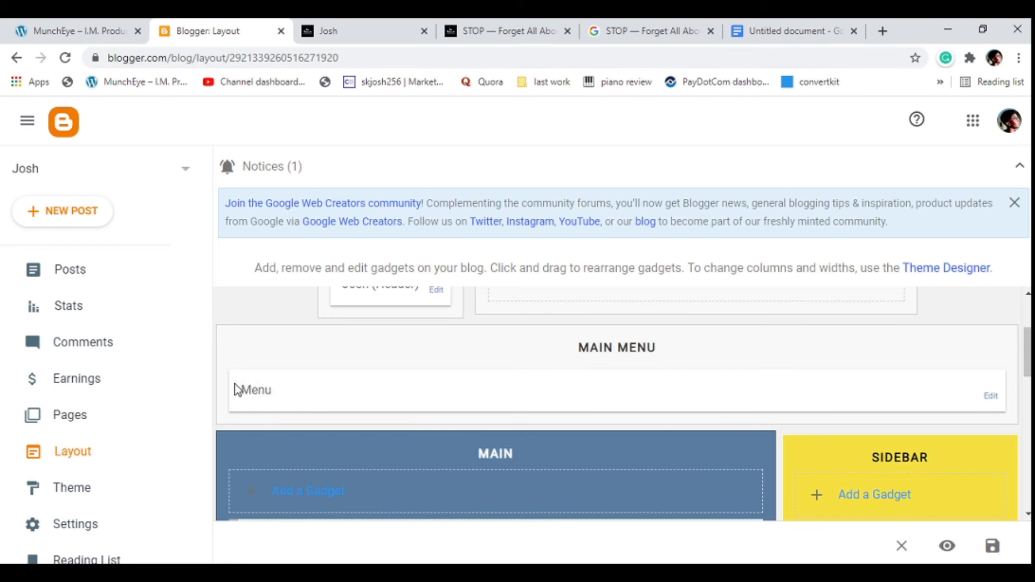
pyautogui.scroll(3, 235, 389)
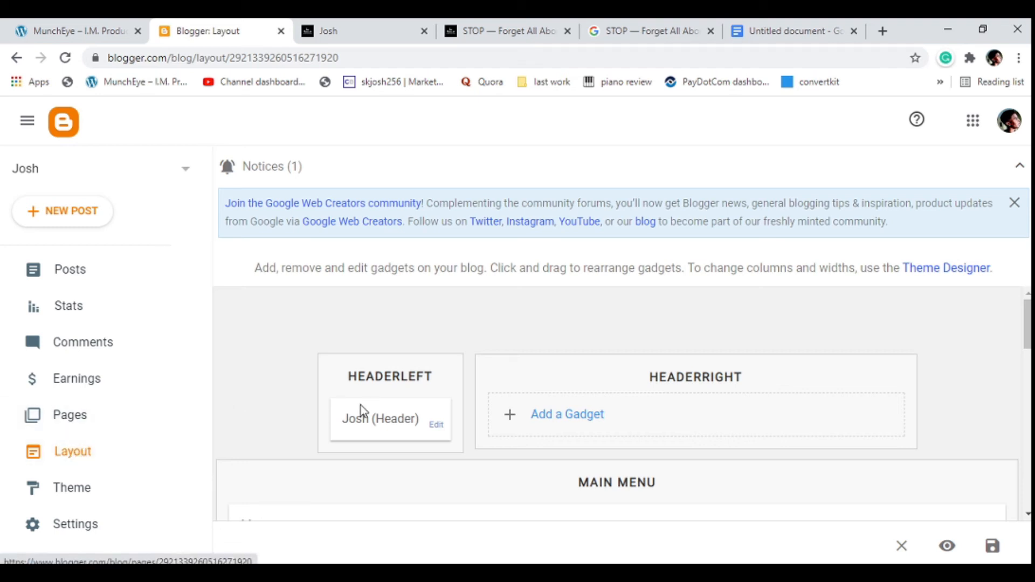
# Check the live blog's logo, open the header gadget's configuration from the layout page to view its title and image options, and close it.
pyautogui.scroll(-5, 358, 409)
pyautogui.scroll(4, 365, 404)
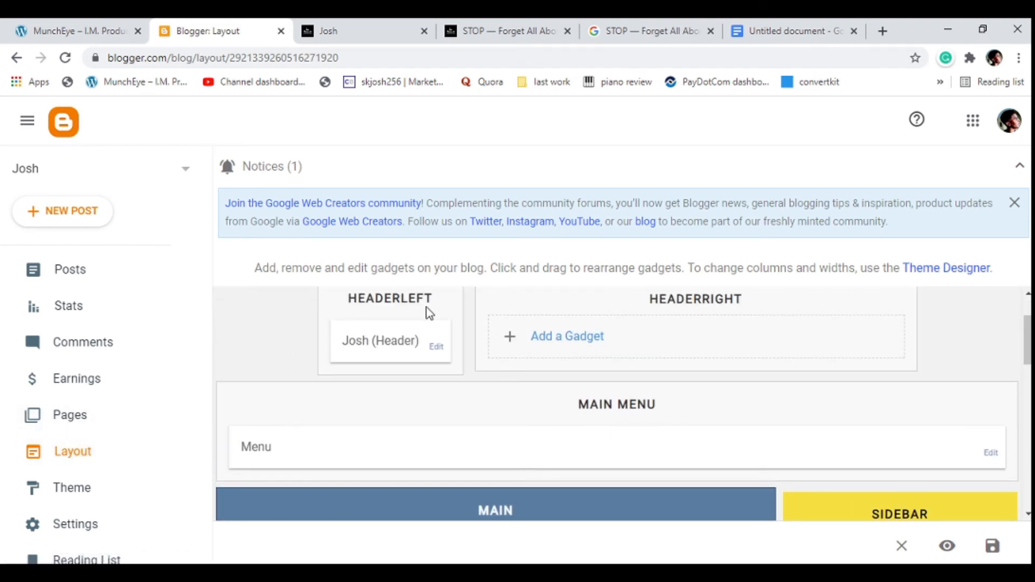
pyautogui.click(345, 25)
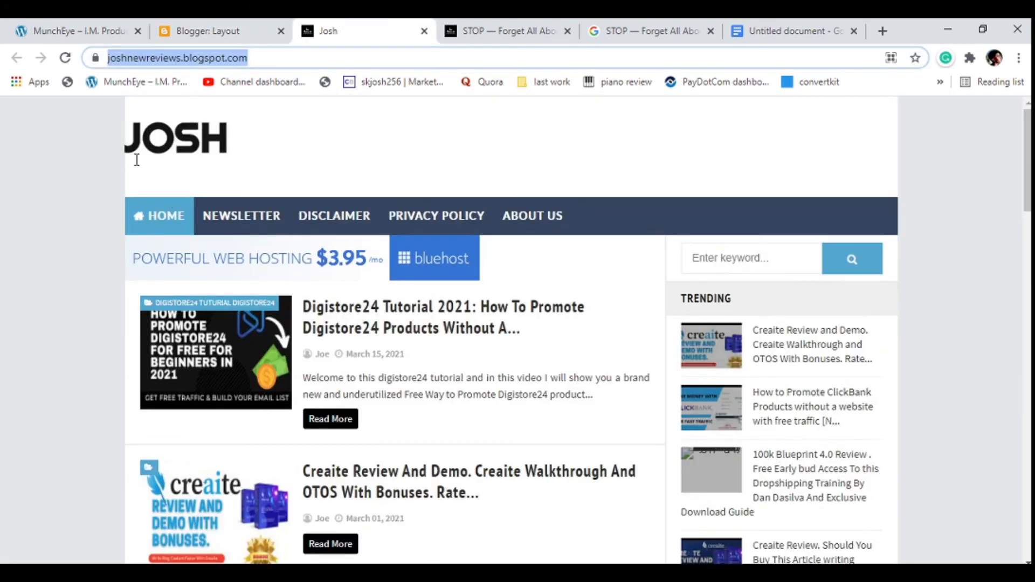
pyautogui.click(263, 31)
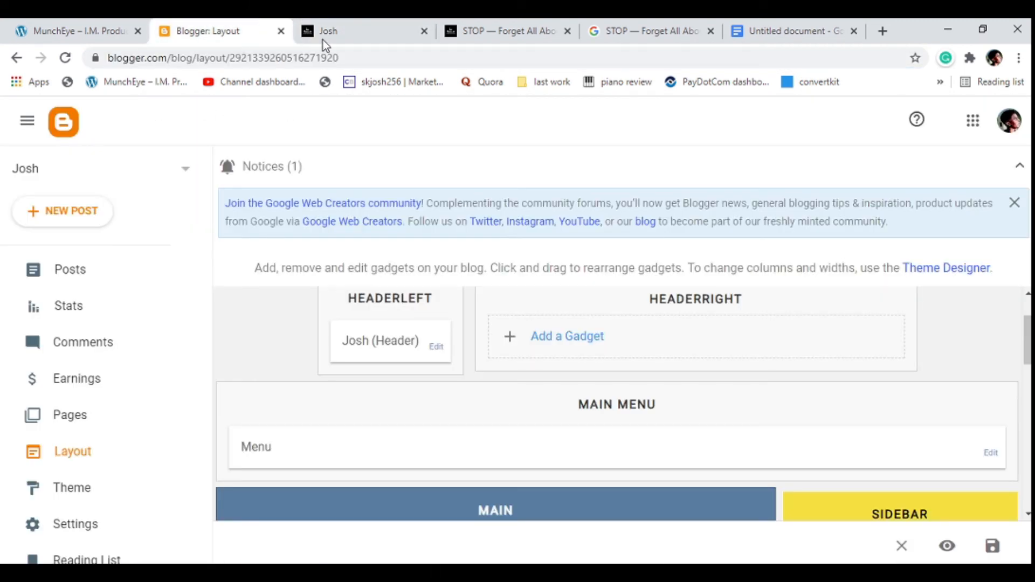
pyautogui.click(438, 347)
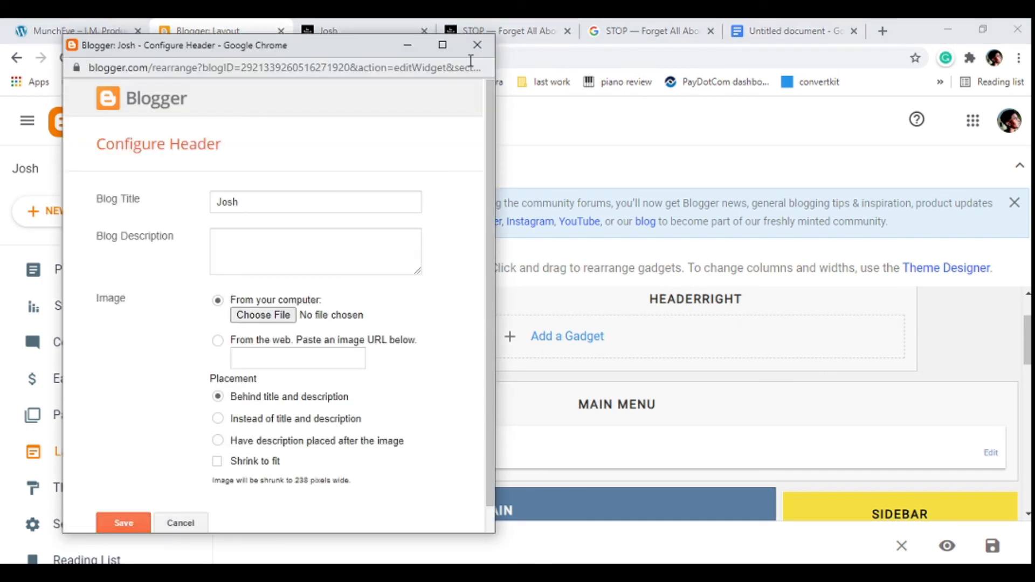
pyautogui.click(477, 45)
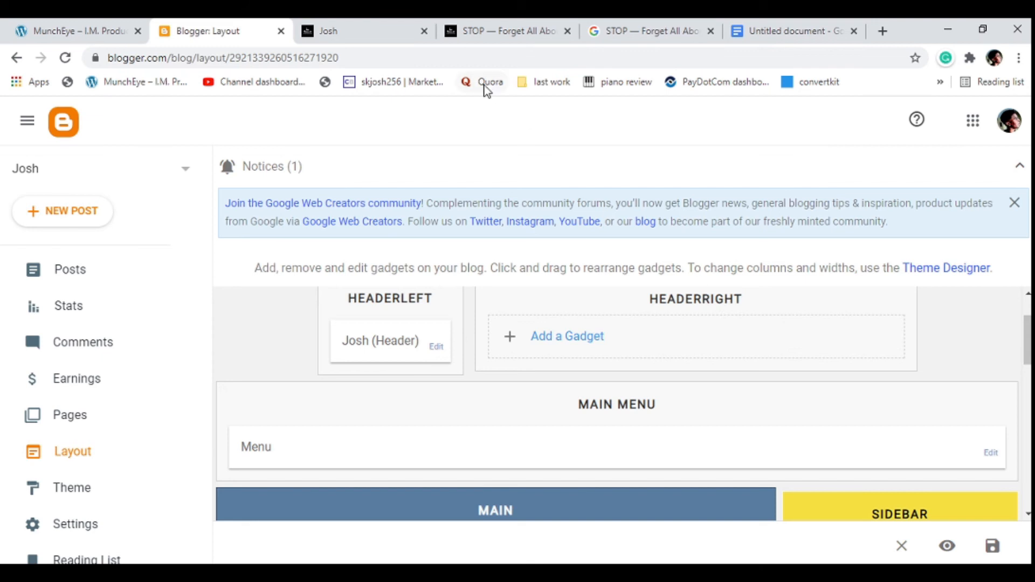
# Compare the live blog with the blog posts and sidebar gadgets in the layout, and look over the footer gadgets.
pyautogui.click(380, 34)
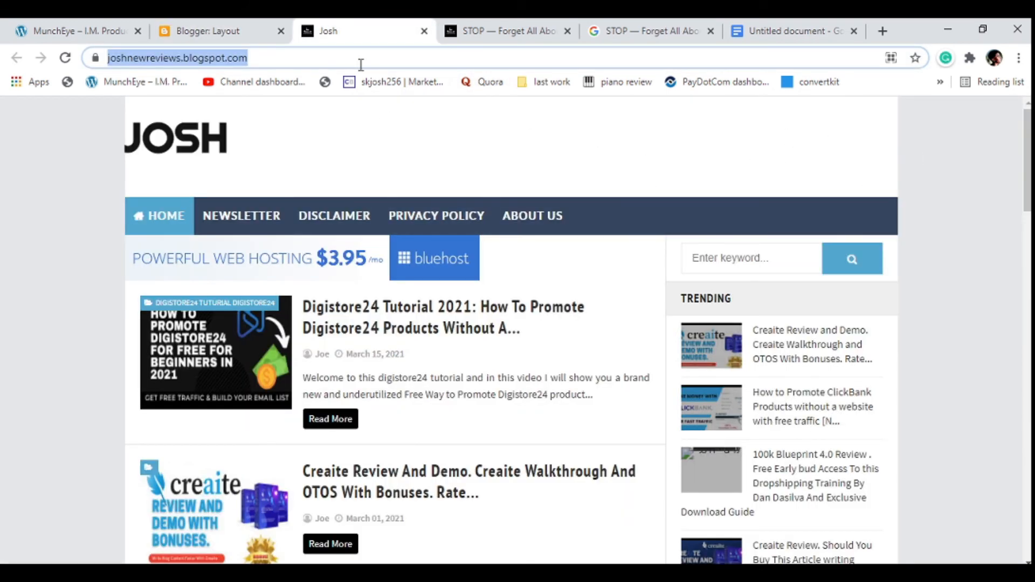
pyautogui.click(235, 30)
pyautogui.scroll(-6, 634, 341)
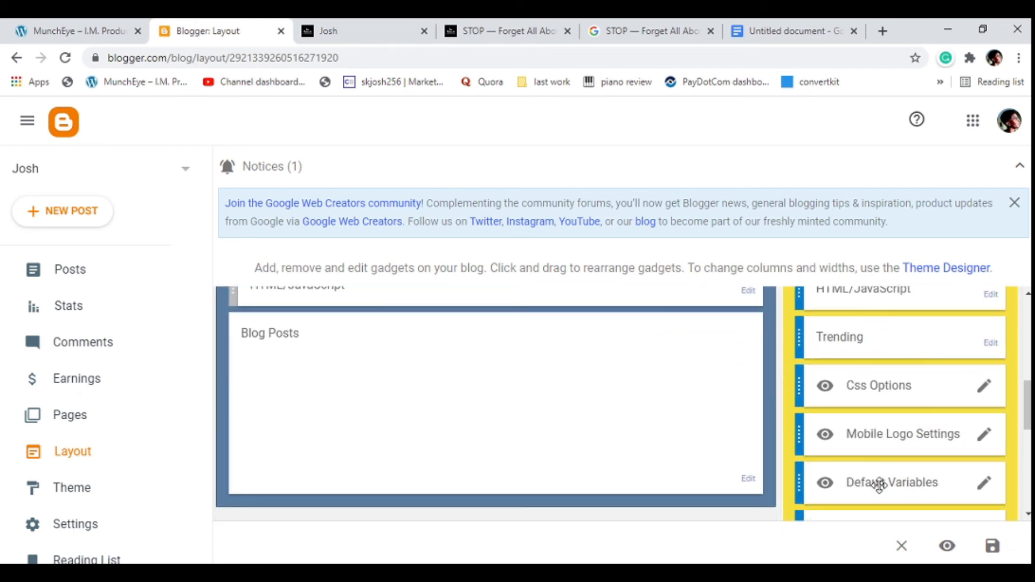
pyautogui.click(327, 28)
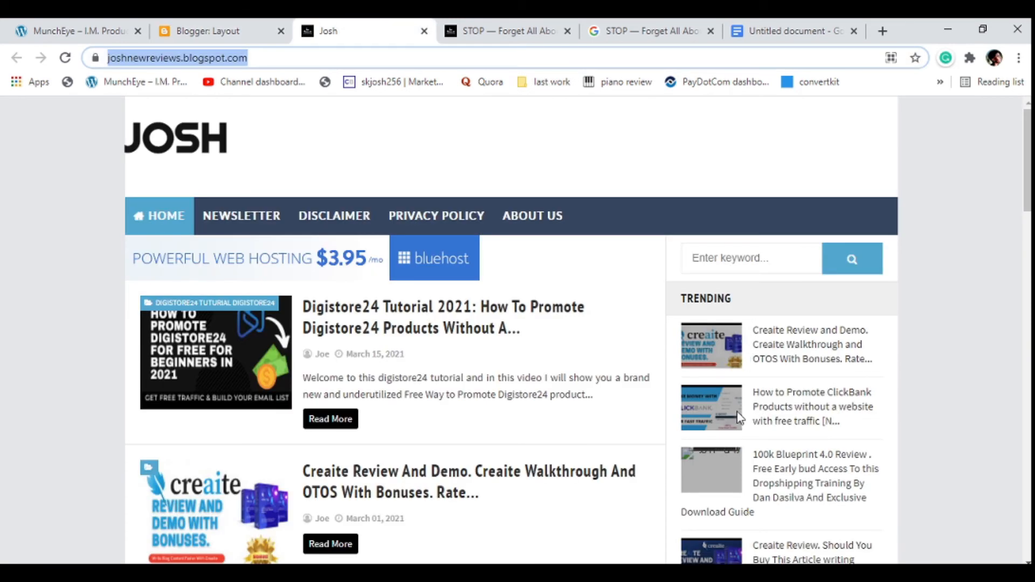
pyautogui.click(240, 34)
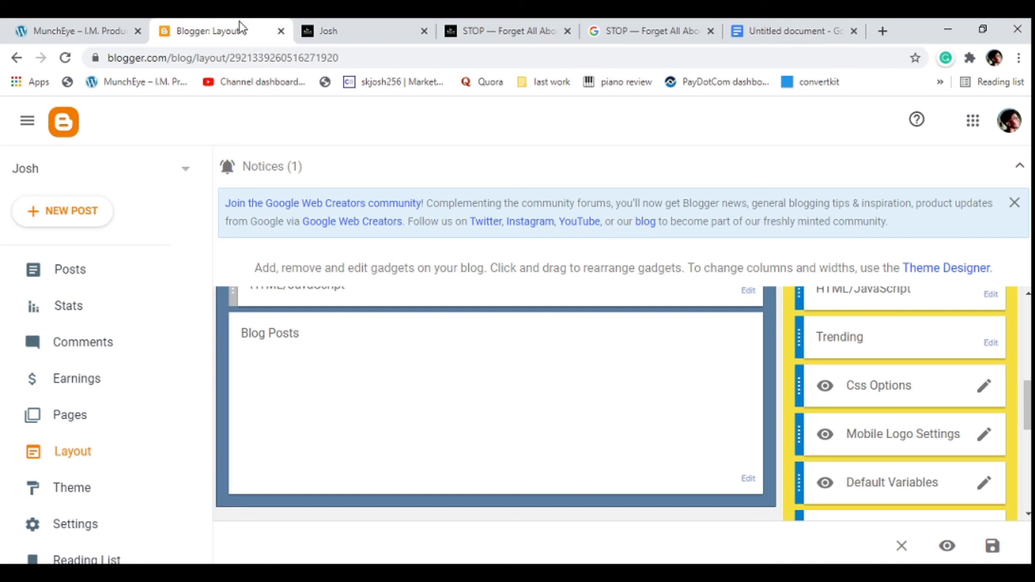
pyautogui.scroll(-5, 334, 356)
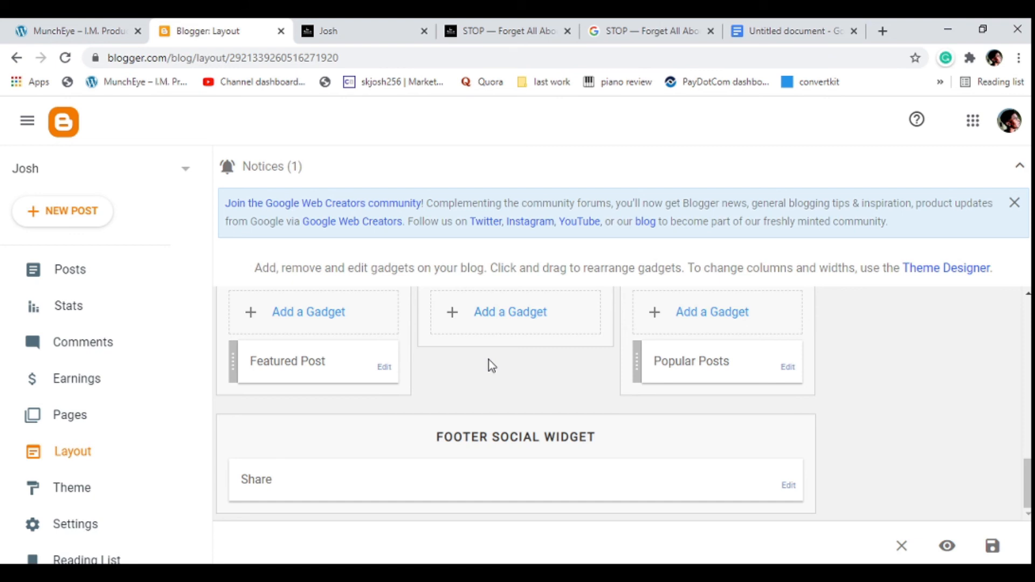
pyautogui.scroll(10, 541, 388)
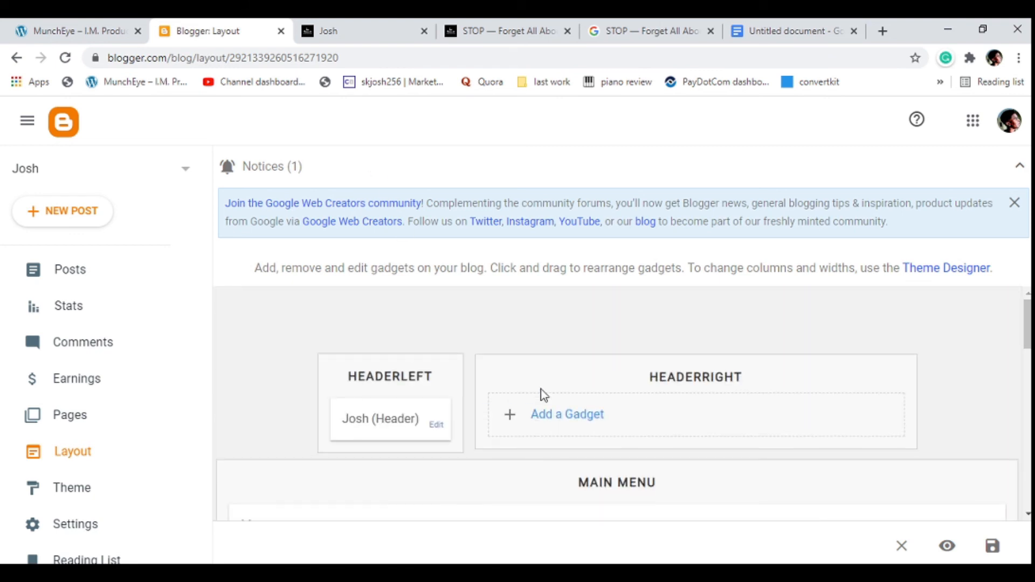
# Glance at the live blog and the checklist document, and view the MunchEye home page's featured product and launch lists.
pyautogui.click(325, 32)
pyautogui.click(824, 27)
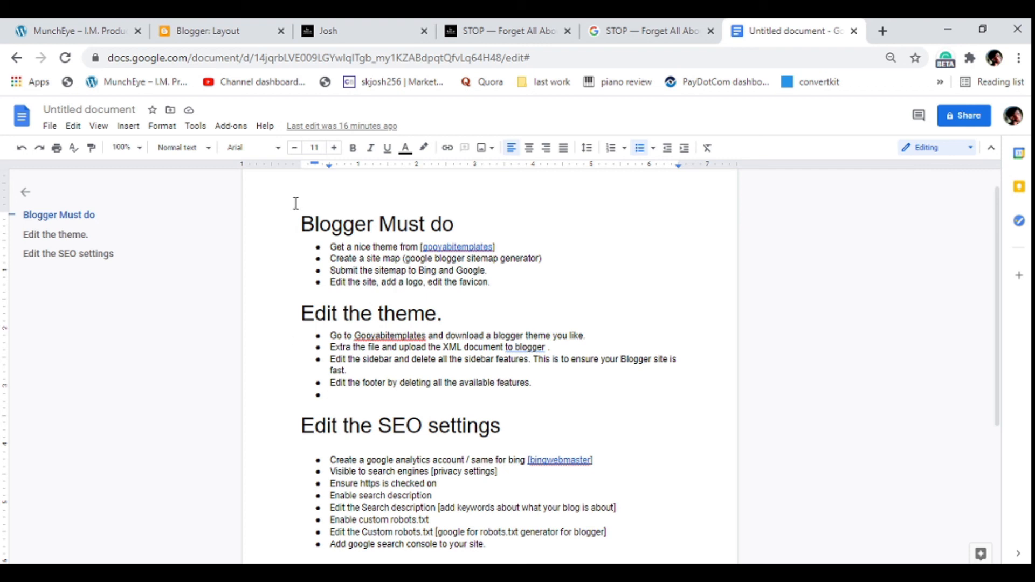
pyautogui.click(95, 35)
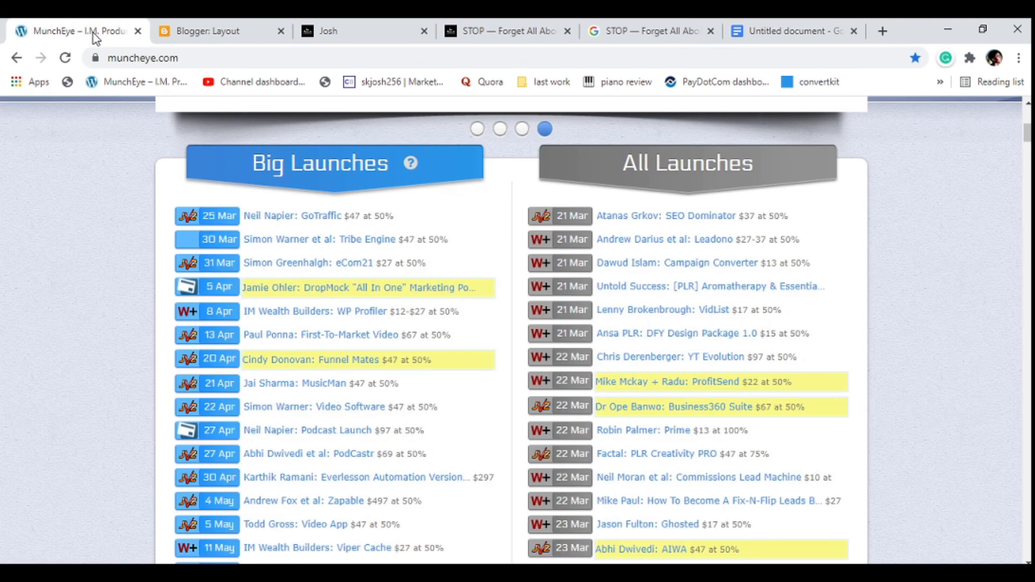
pyautogui.scroll(7, 378, 166)
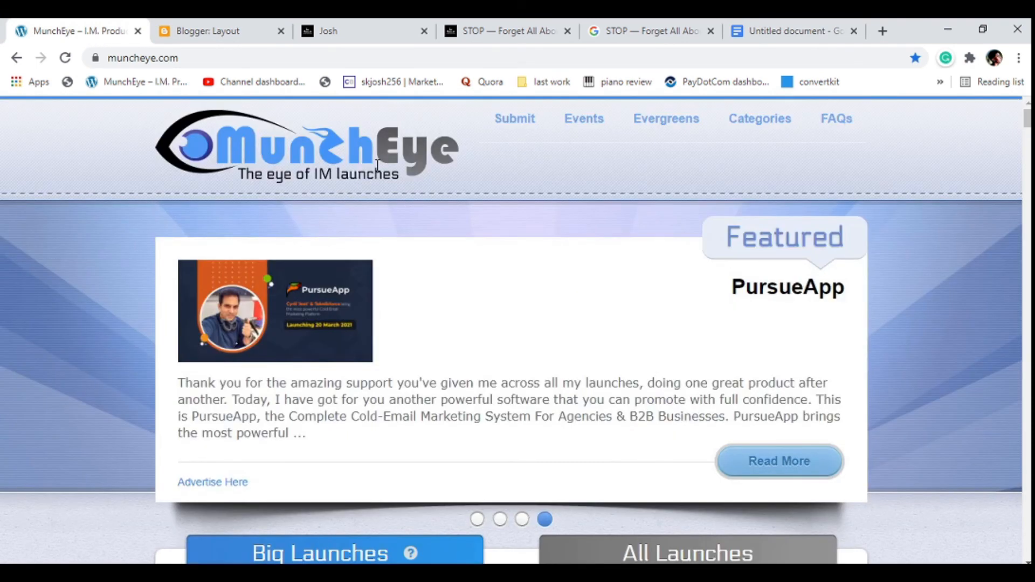
pyautogui.scroll(-5, 378, 166)
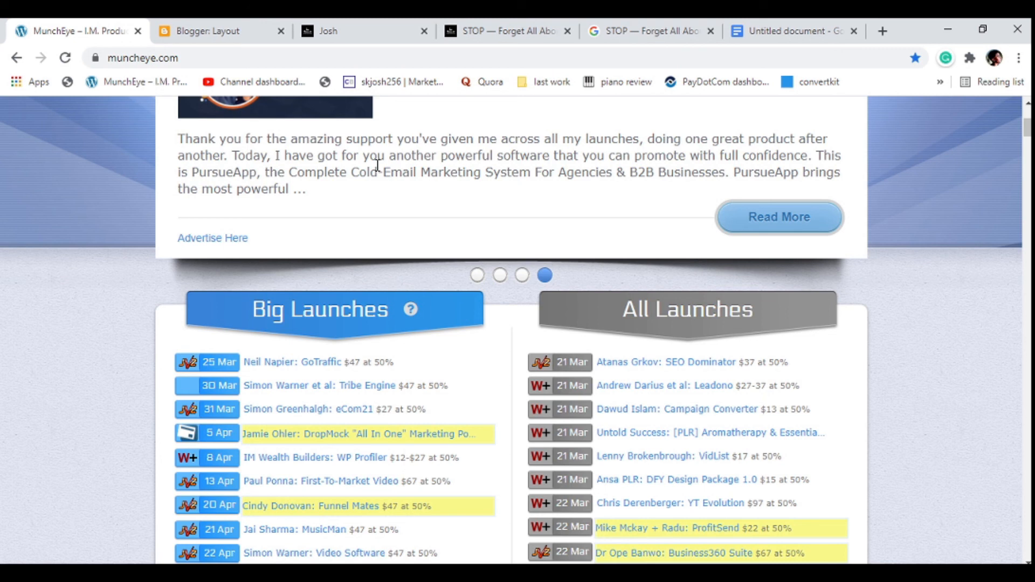
# Review the theme editing and SEO settings items of the Blogger checklist in the Google Docs document.
pyautogui.click(791, 31)
pyautogui.scroll(-6, 400, 287)
pyautogui.scroll(6, 396, 286)
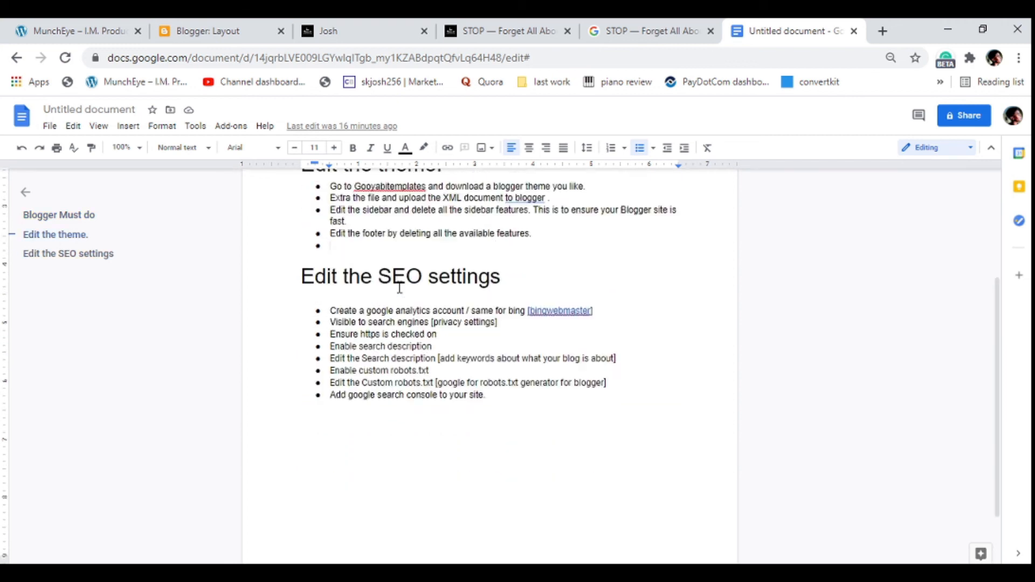
pyautogui.scroll(-4, 384, 384)
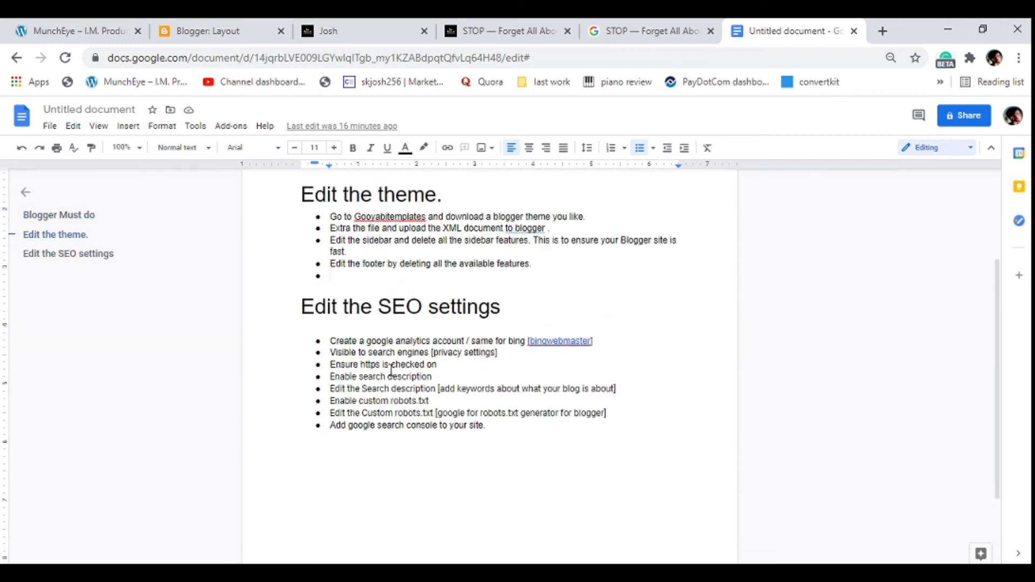
pyautogui.click(339, 354)
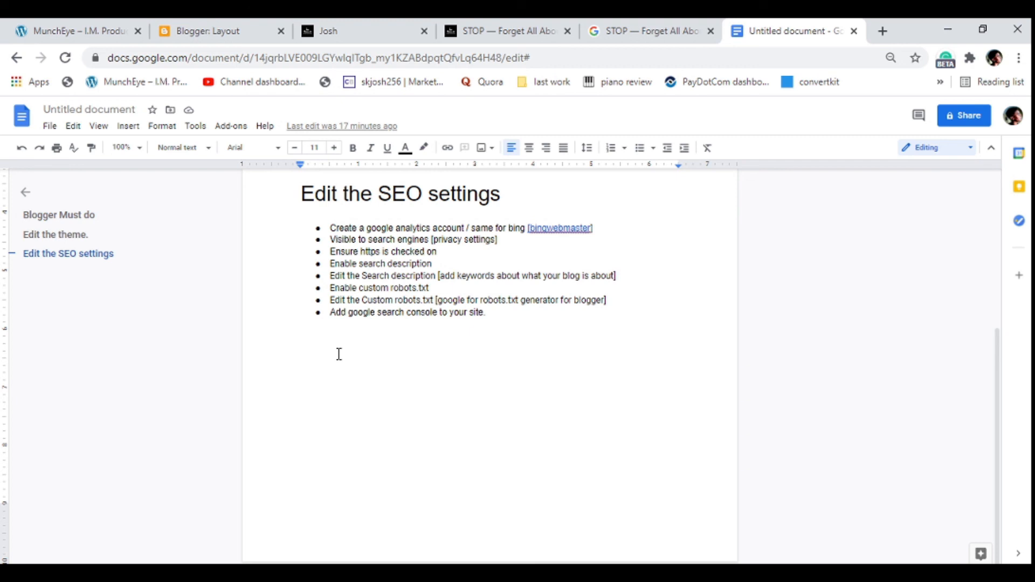
# Return to MunchEye and browse the dated products in the Big Launches and All Launches lists.
pyautogui.click(81, 33)
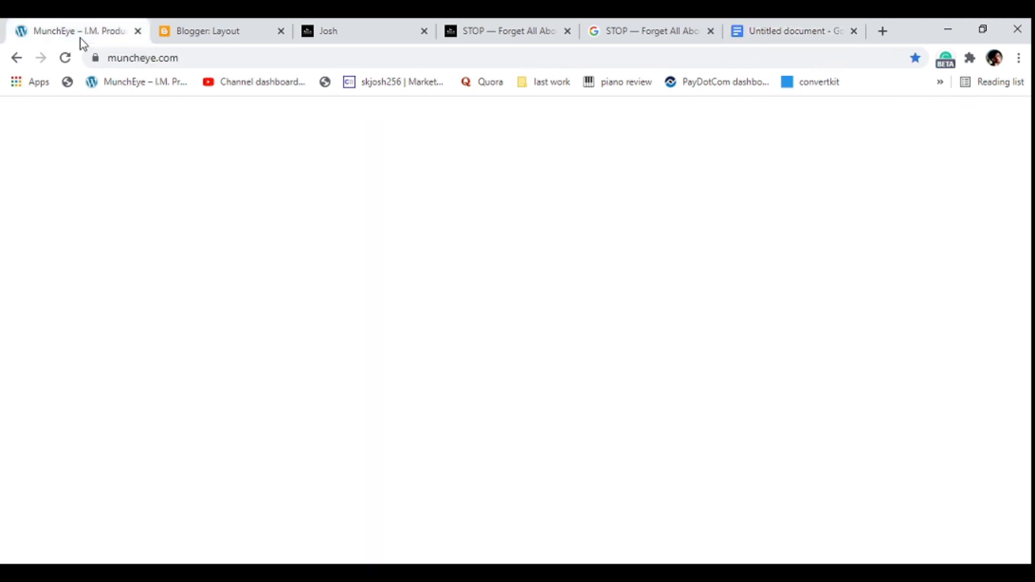
pyautogui.scroll(-1, 356, 343)
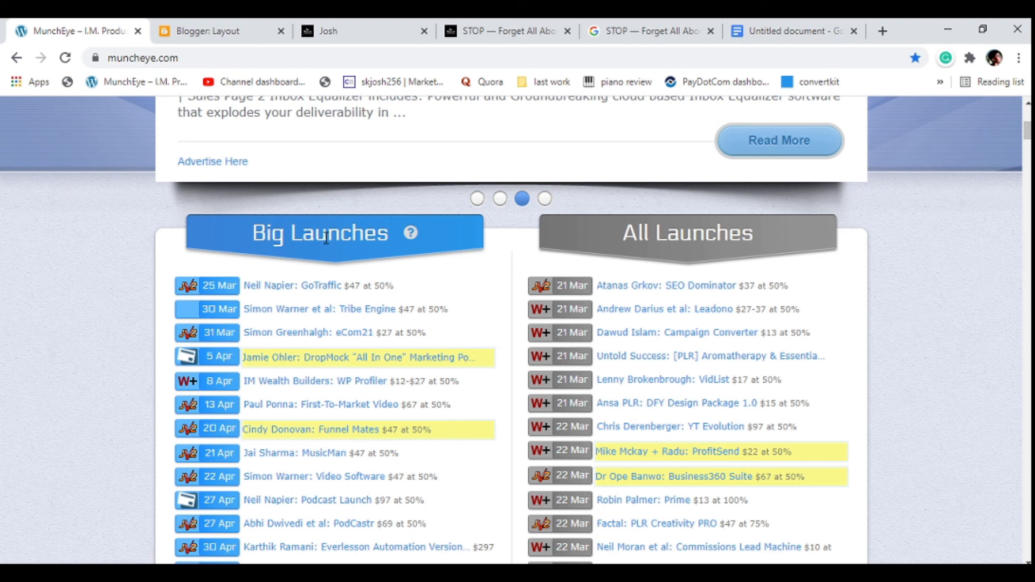
pyautogui.scroll(-5, 370, 280)
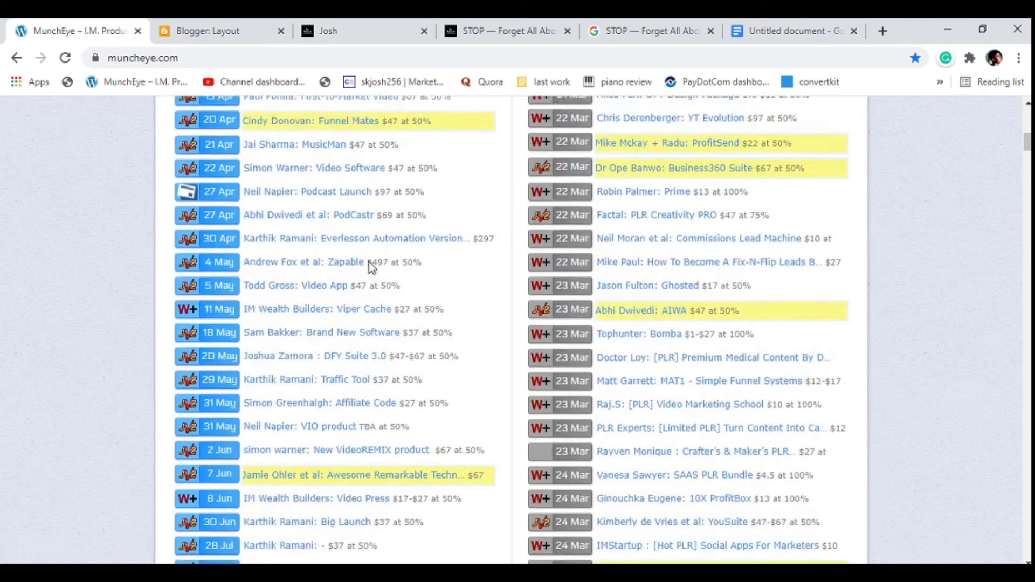
pyautogui.scroll(-1, 370, 267)
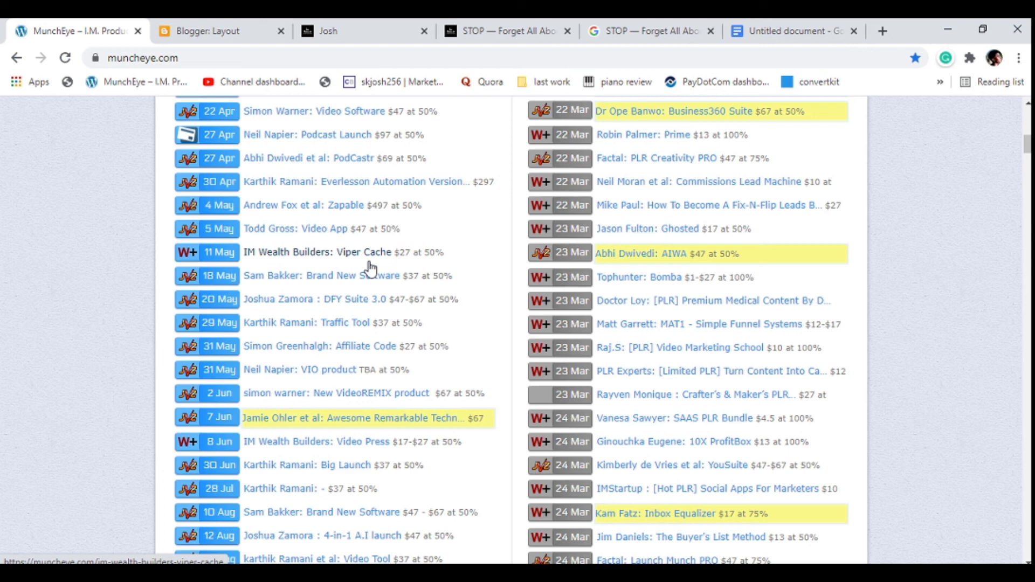
pyautogui.scroll(5, 370, 268)
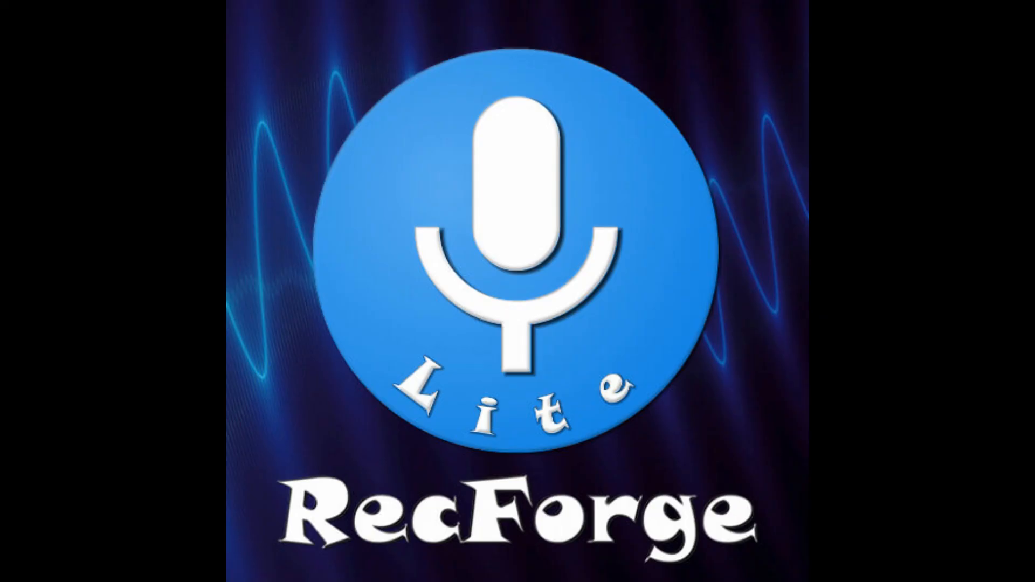